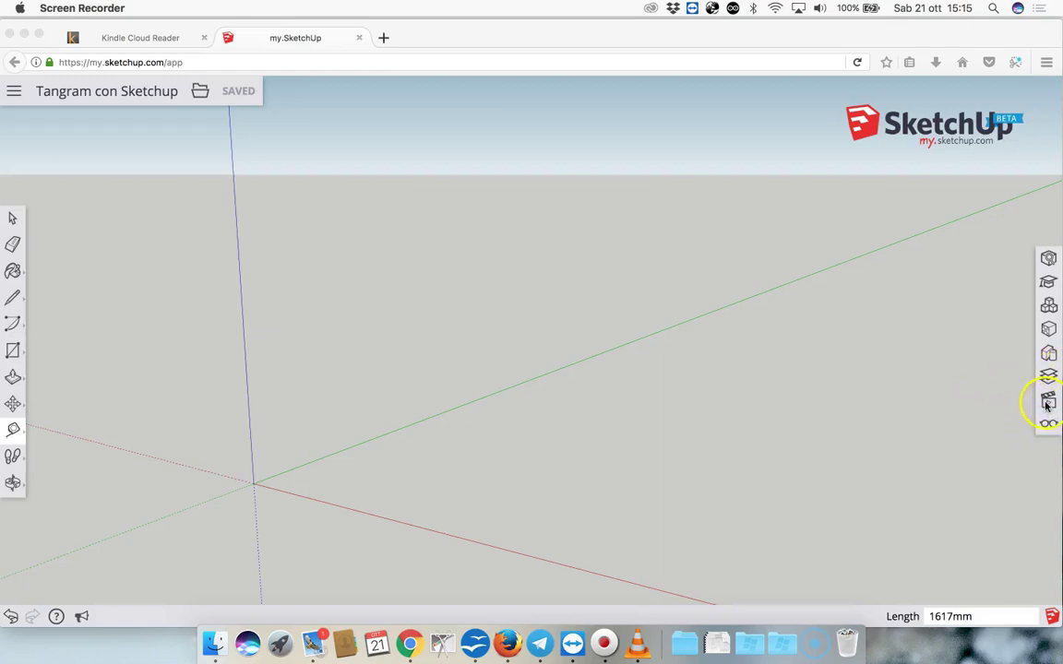
# Switch the empty model's camera to Parallel Projection and the Top view.
pyautogui.click(1048, 404)
pyautogui.click(1049, 403)
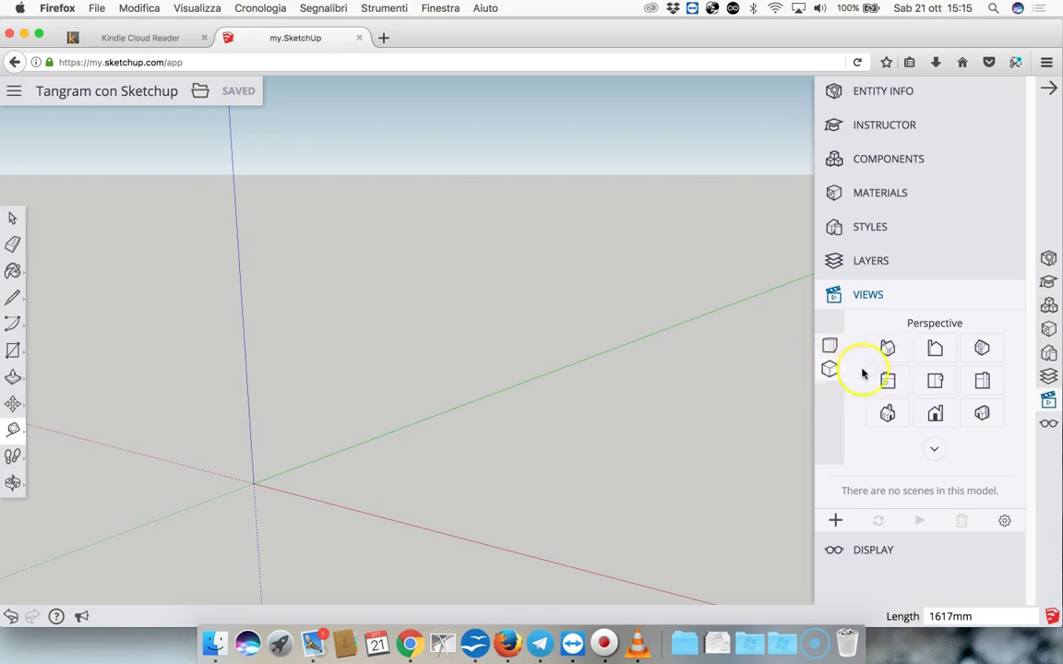
pyautogui.click(830, 370)
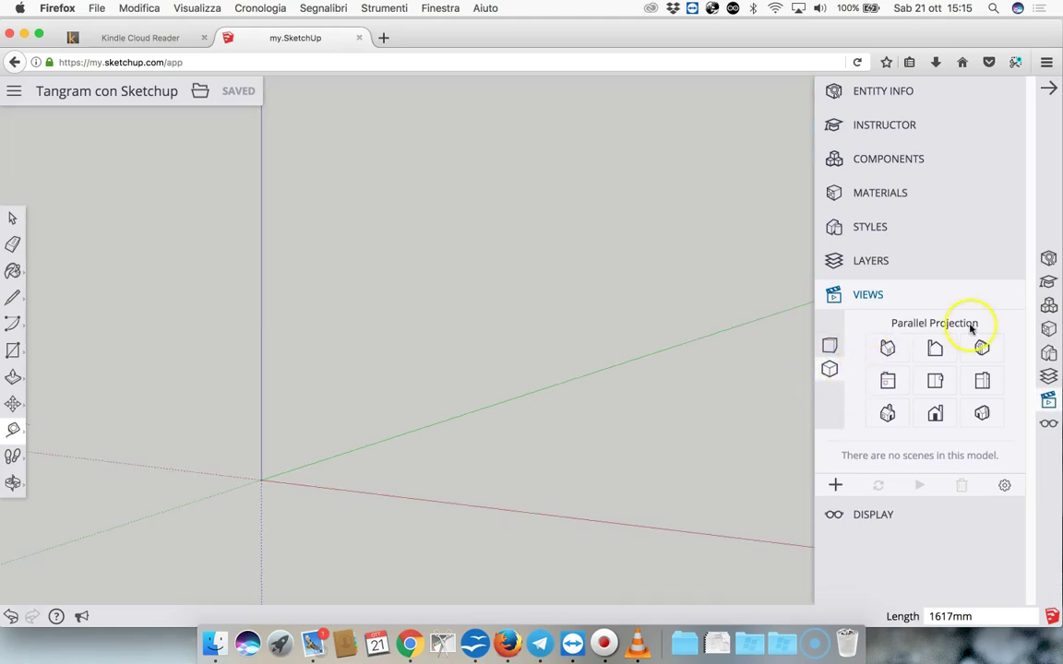
pyautogui.click(934, 381)
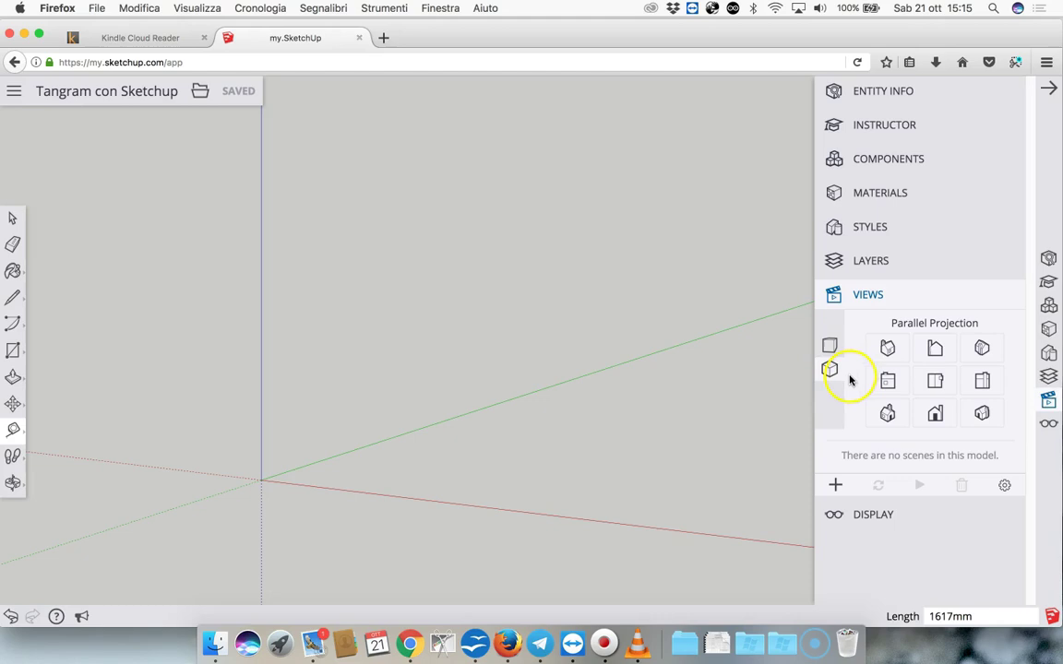
pyautogui.click(935, 382)
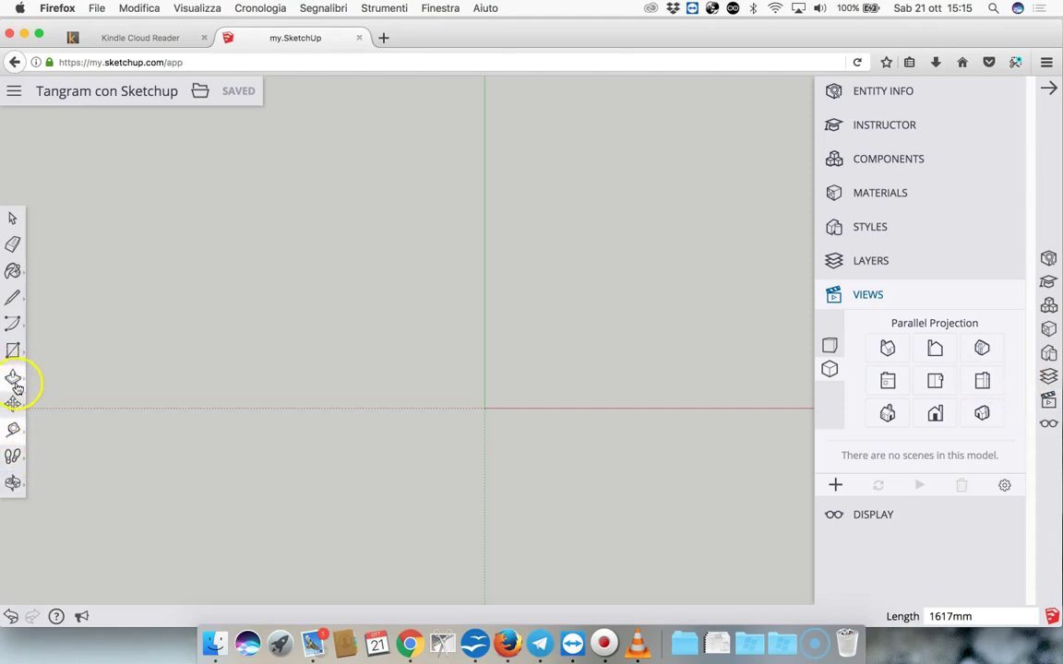
# Draw a 100 by 100 mm rectangle with its first corner at the origin.
pyautogui.click(13, 350)
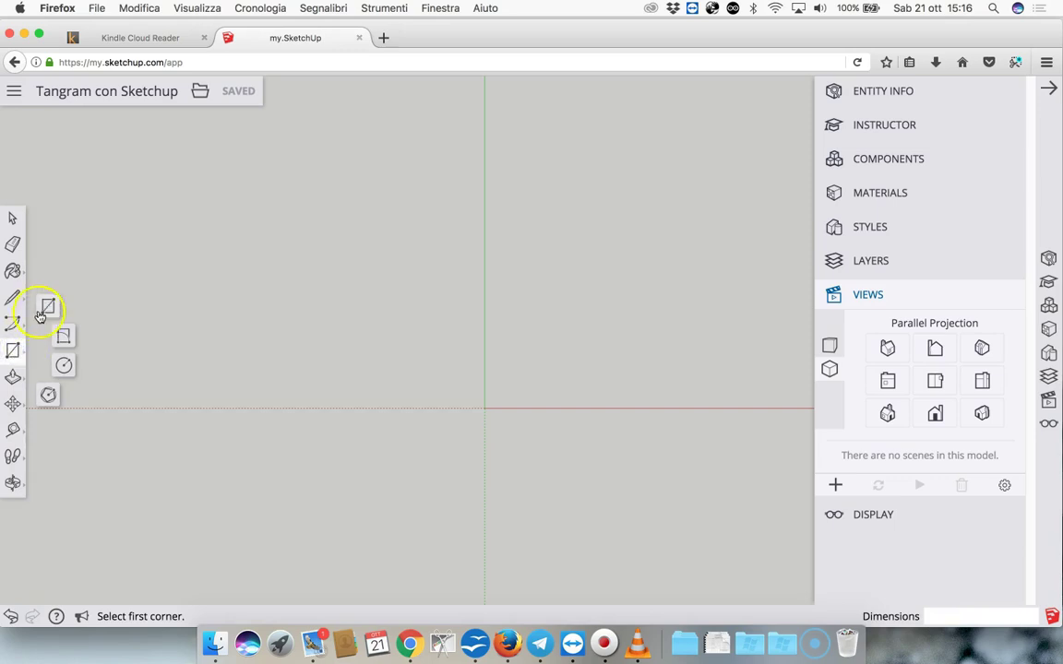
pyautogui.click(47, 308)
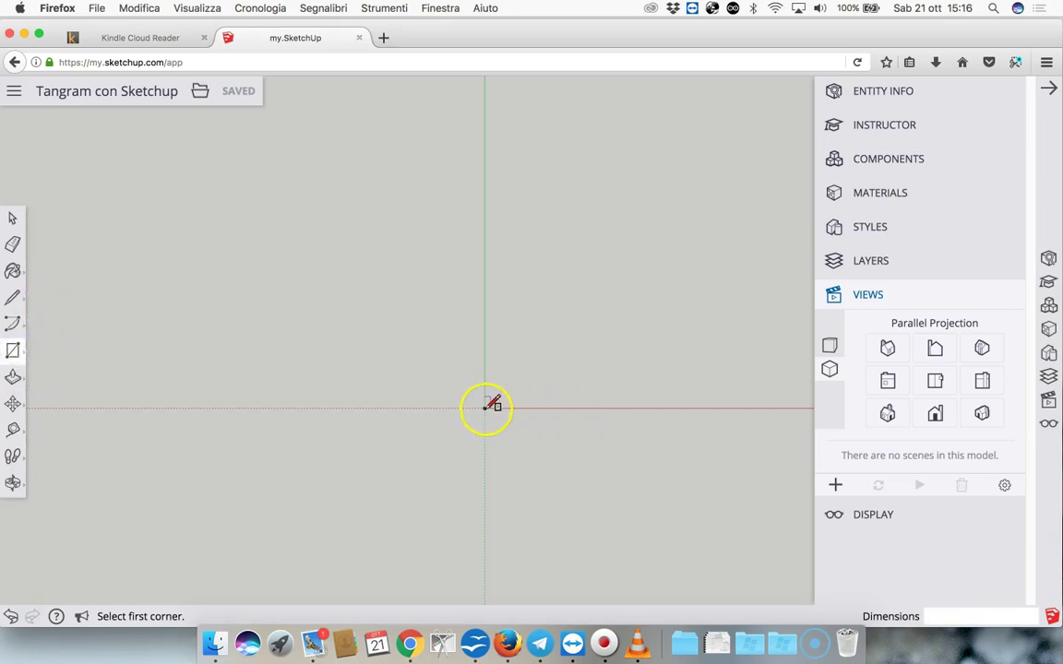
pyautogui.click(485, 407)
pyautogui.write('100,100')
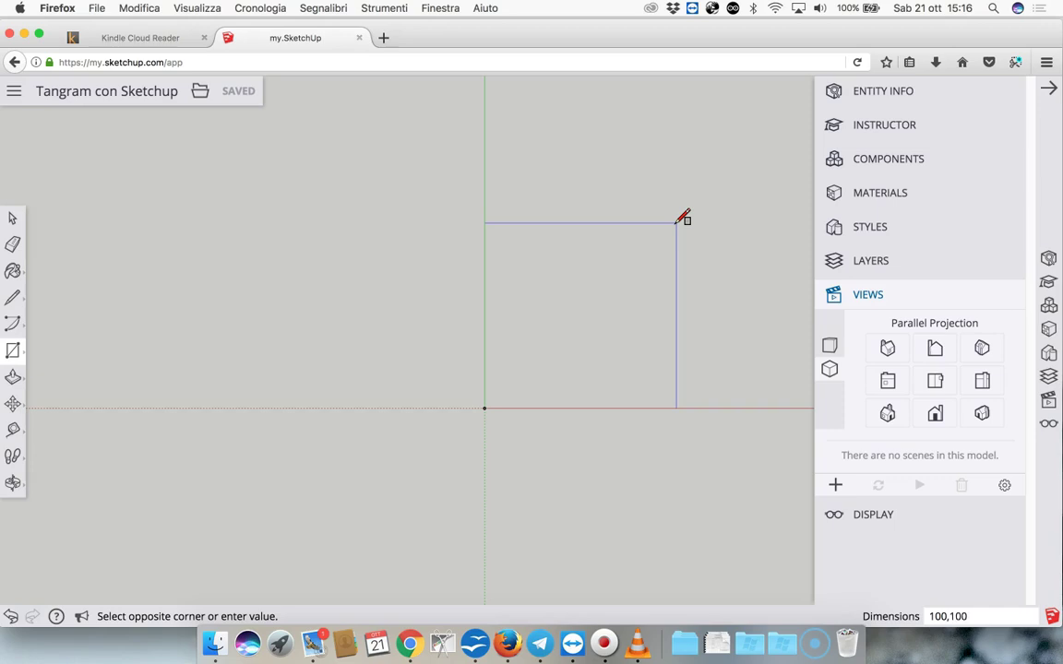
pyautogui.press('Return')
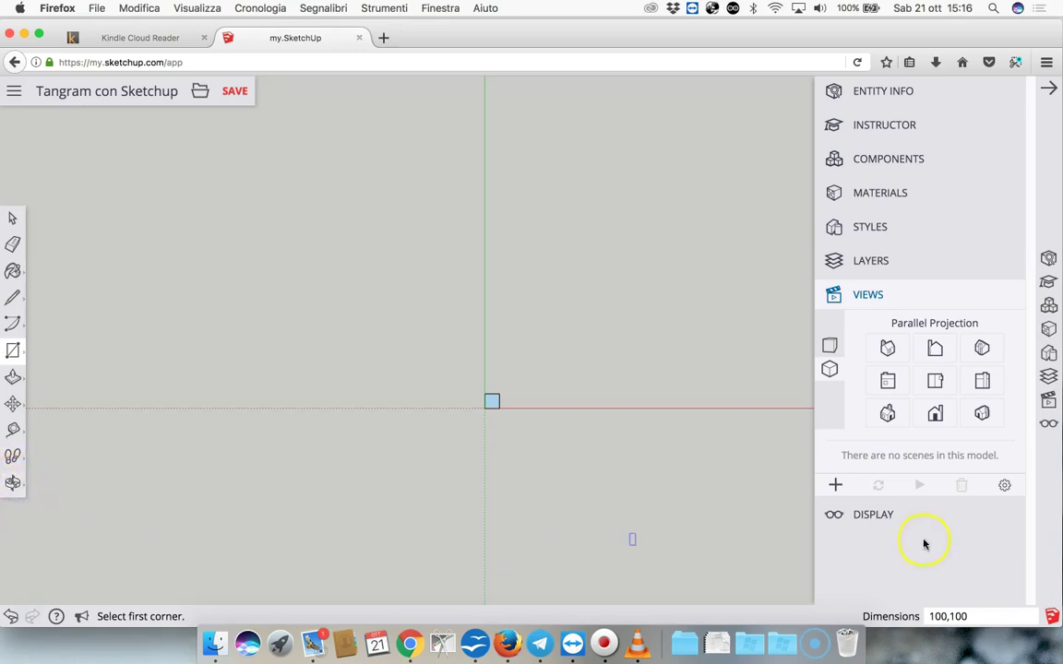
# Zoom to fit the square in view, then zoom out slightly.
pyautogui.click(12, 482)
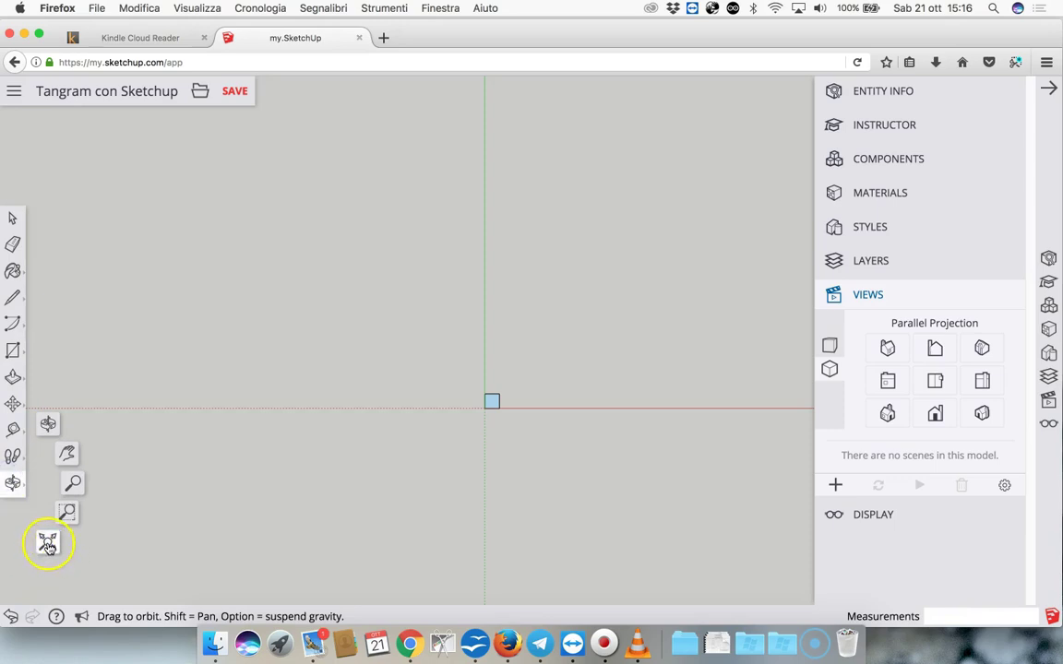
pyautogui.click(47, 544)
pyautogui.moveTo(375, 491); pyautogui.dragTo(369, 477)
pyautogui.scroll(-1, 369, 477)
pyautogui.scroll(-2, 369, 477)
pyautogui.scroll(-1, 371, 476)
pyautogui.scroll(-1, 371, 475)
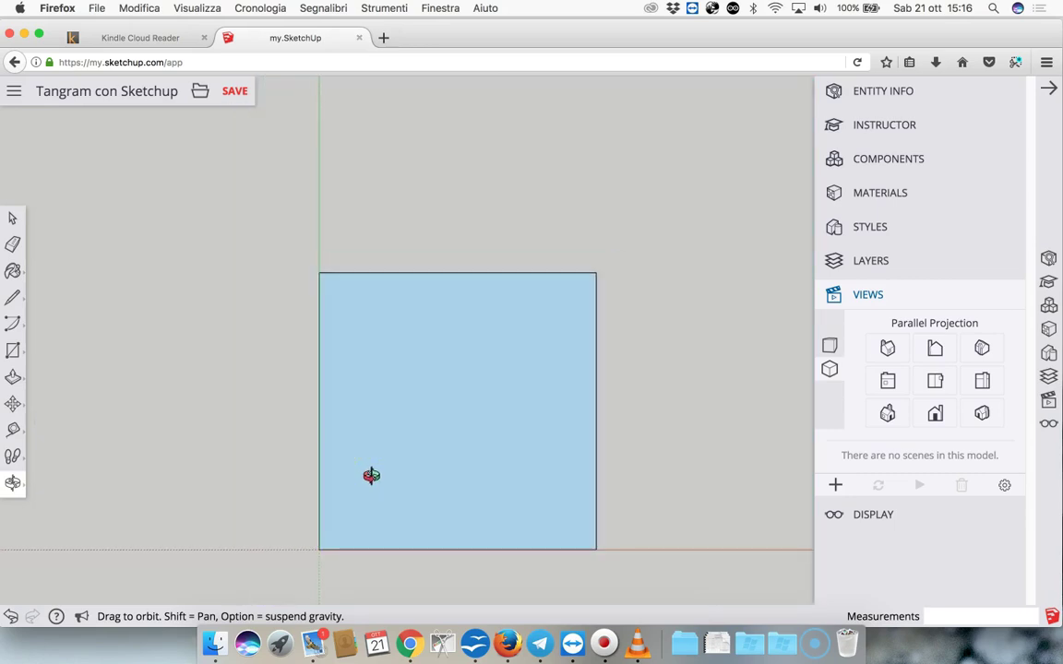
pyautogui.scroll(-1, 371, 476)
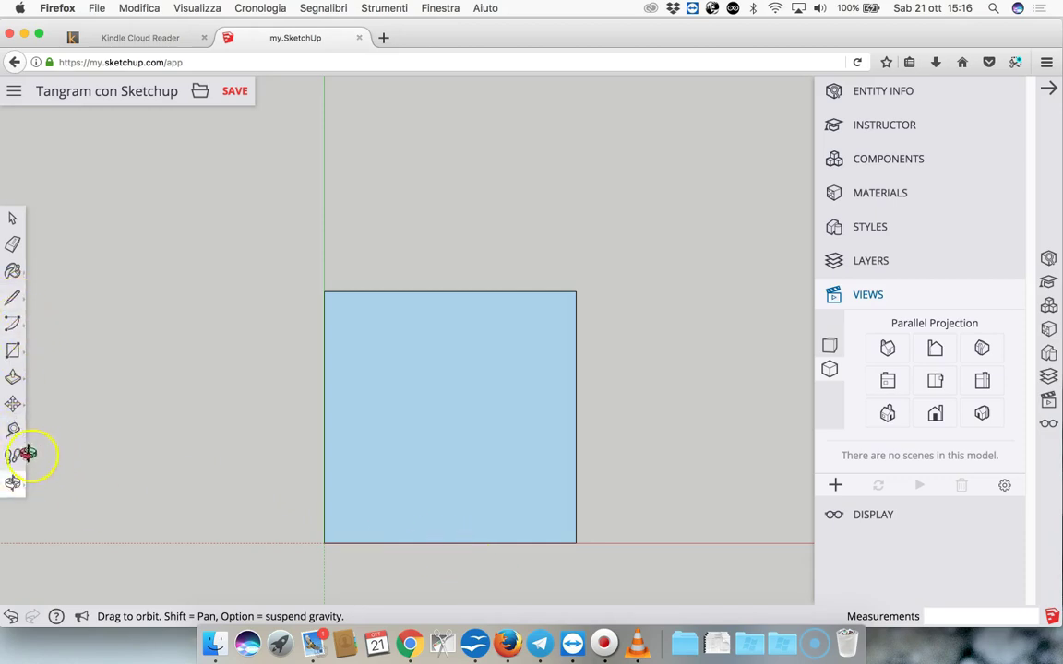
# Add 50 mm guides from the bottom-edge midpoint and from the right edge with Tape Measure.
pyautogui.click(17, 425)
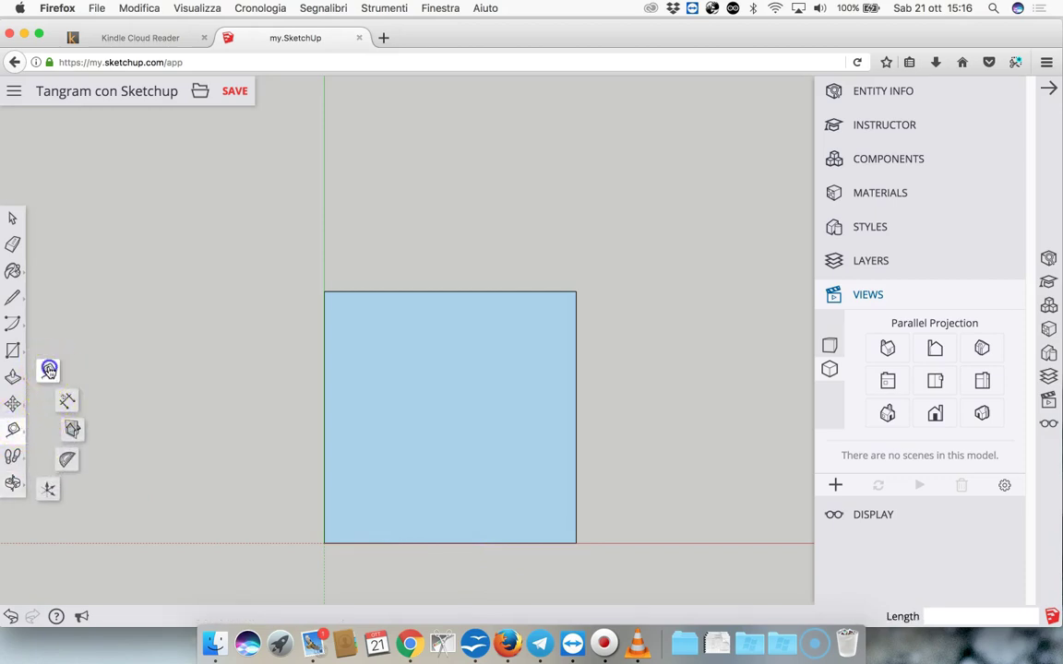
pyautogui.click(49, 369)
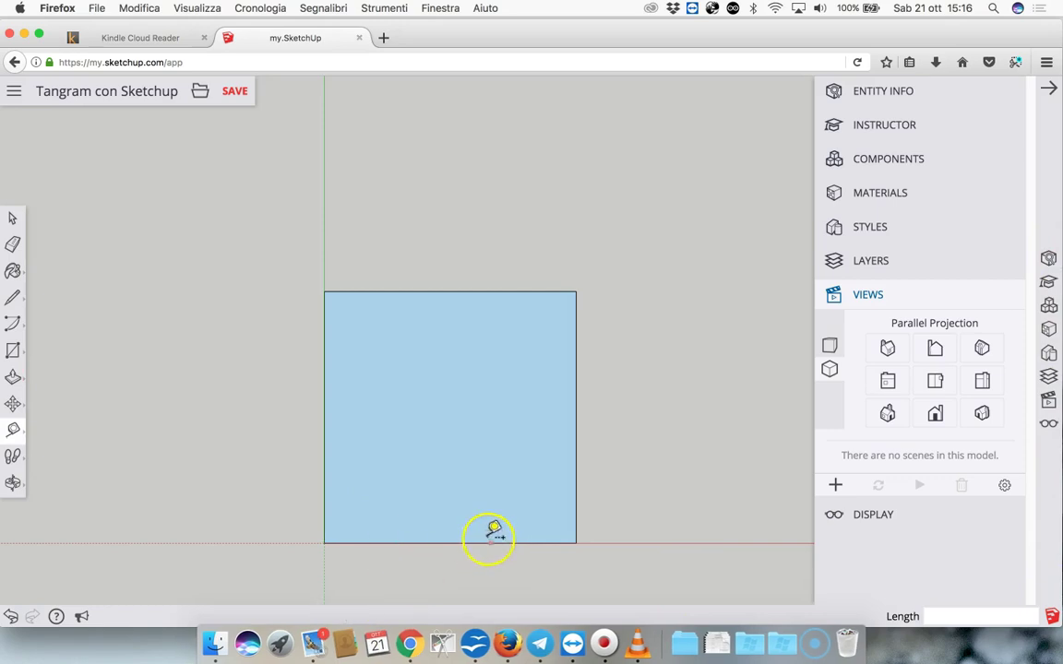
pyautogui.click(449, 543)
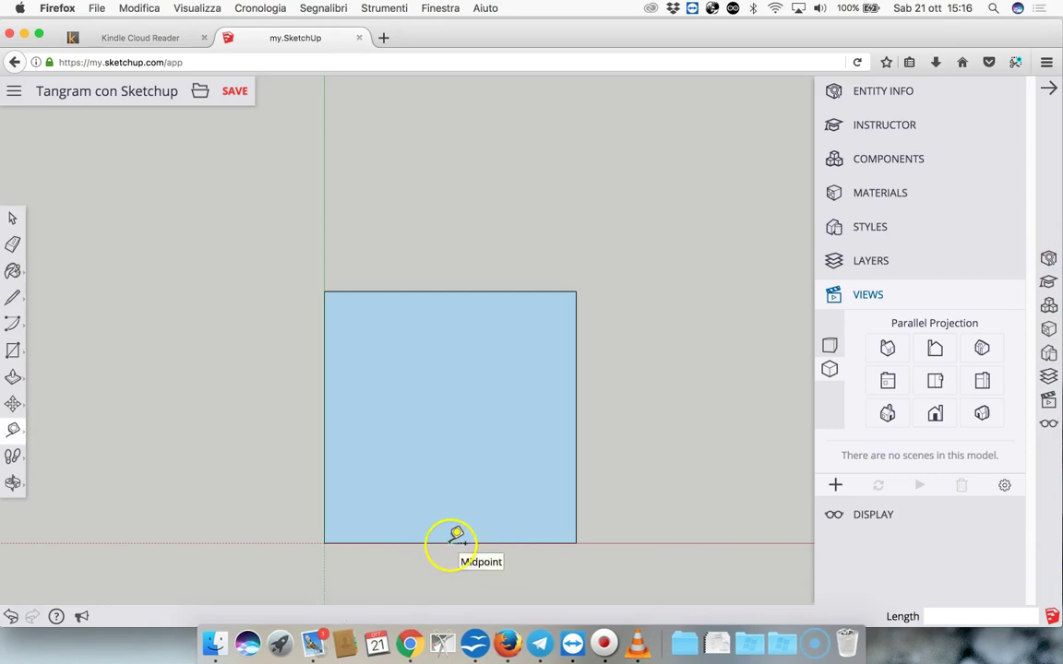
pyautogui.moveTo(452, 519); pyautogui.dragTo(450, 454)
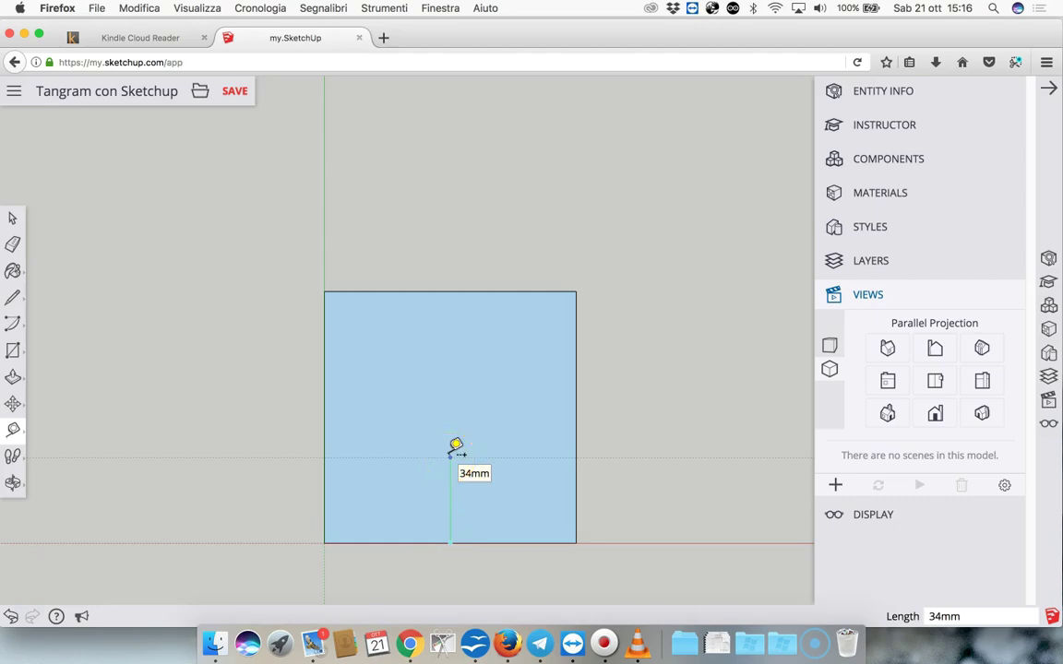
pyautogui.press('Return')
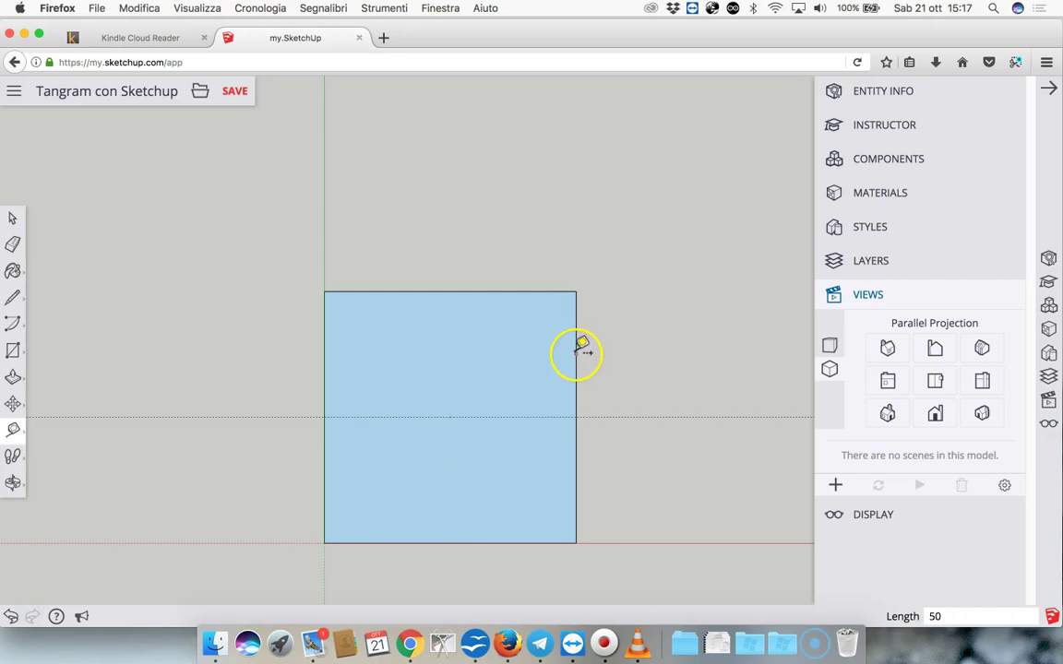
pyautogui.moveTo(578, 355); pyautogui.dragTo(473, 355)
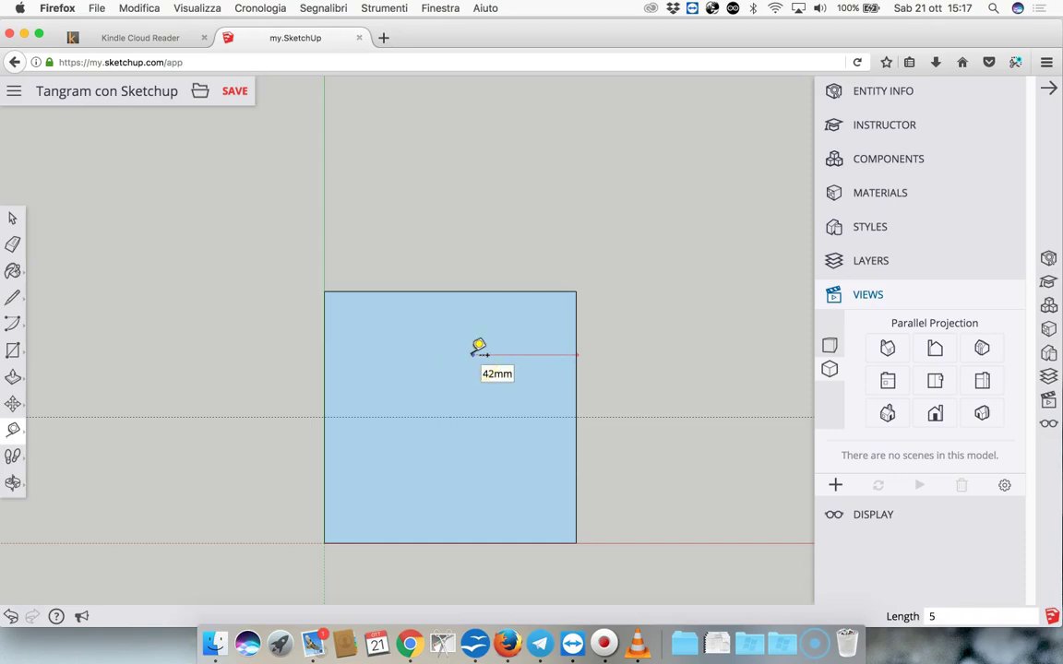
pyautogui.write('0')
pyautogui.moveTo(479, 351)
pyautogui.mouseDown()
pyautogui.moveTo(581, 371)
pyautogui.moveTo(466, 372)
pyautogui.mouseUp()
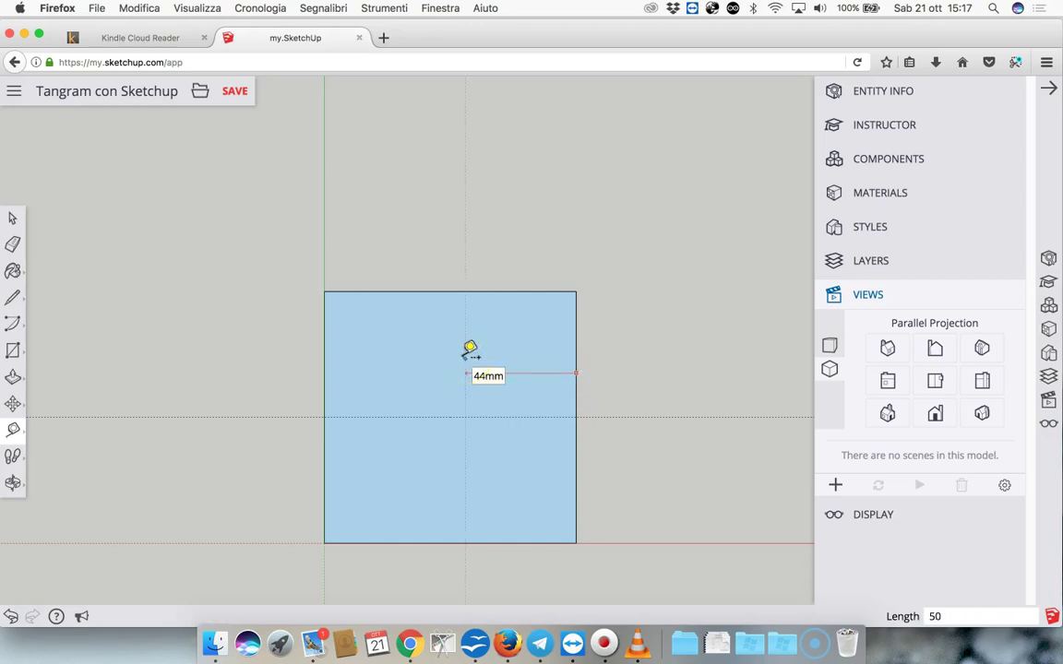
pyautogui.press('Return')
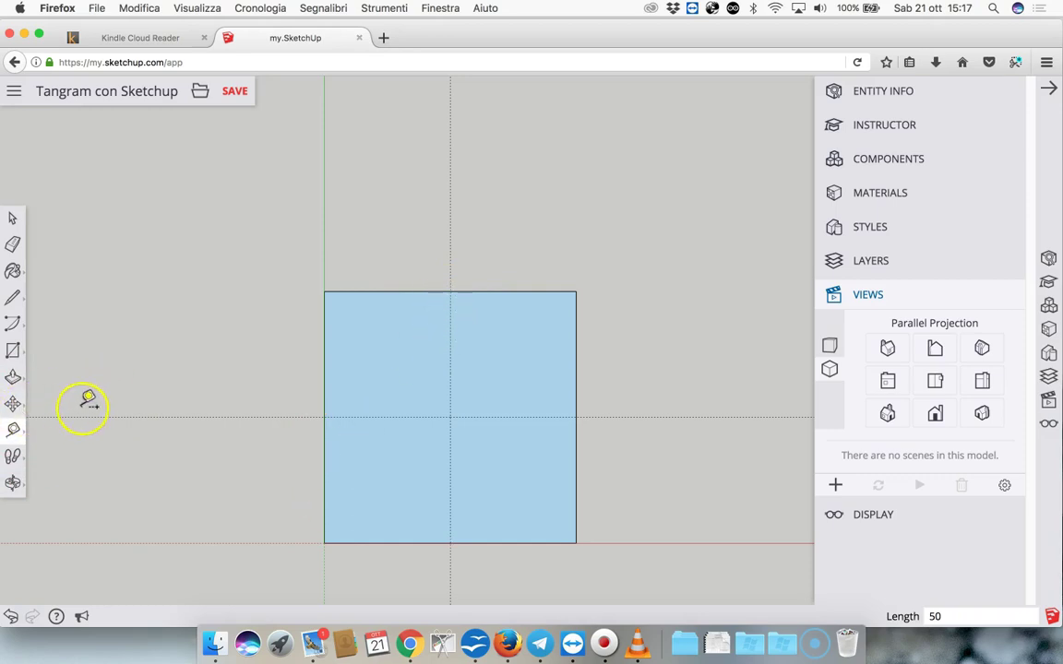
# Draw the left-to-bottom midpoint diagonal, the main corner diagonal, and a top-right-to-centre line.
pyautogui.click(11, 297)
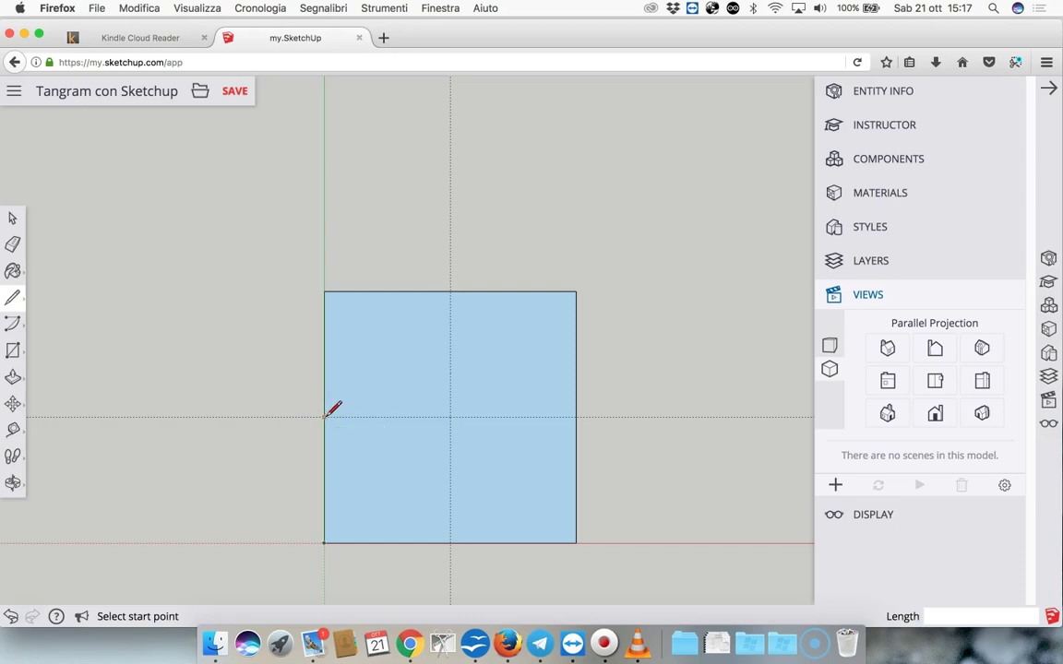
pyautogui.click(325, 416)
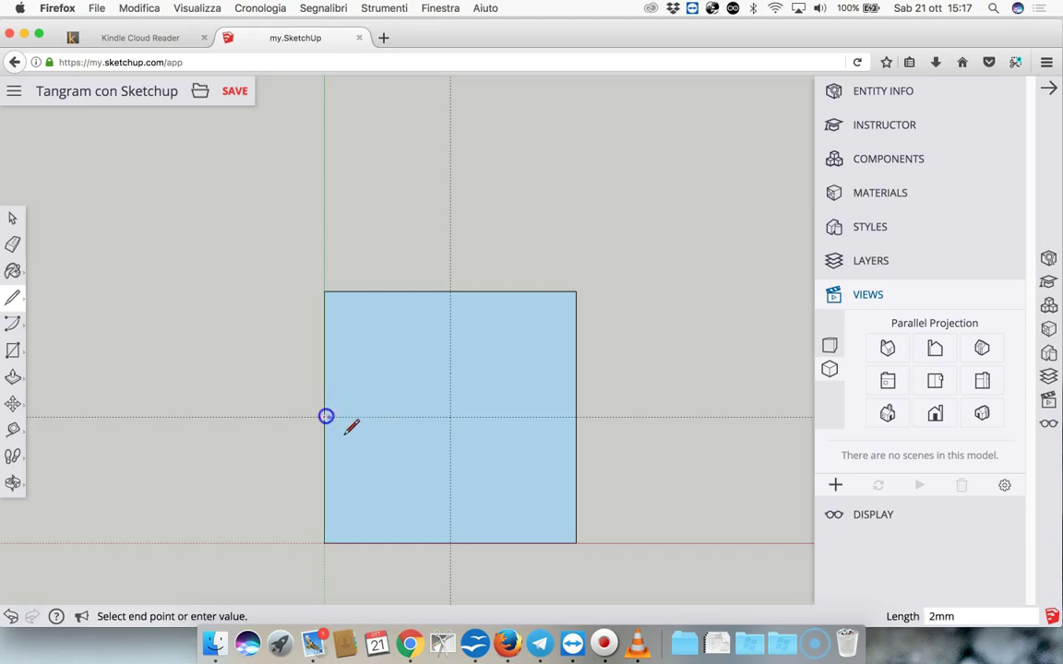
pyautogui.click(450, 543)
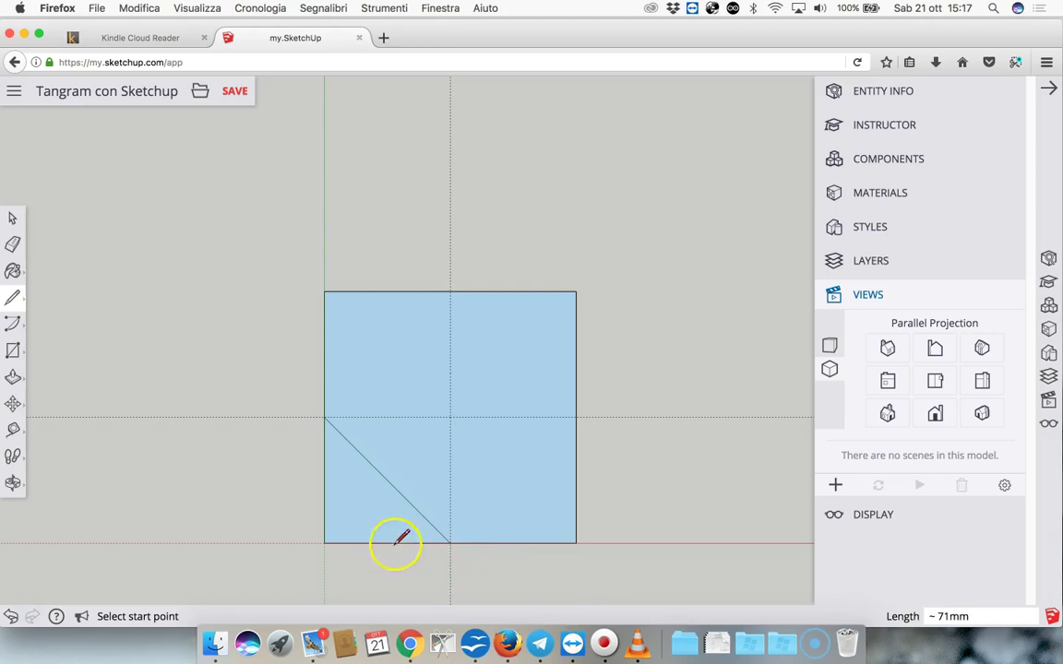
pyautogui.click(324, 291)
pyautogui.click(576, 543)
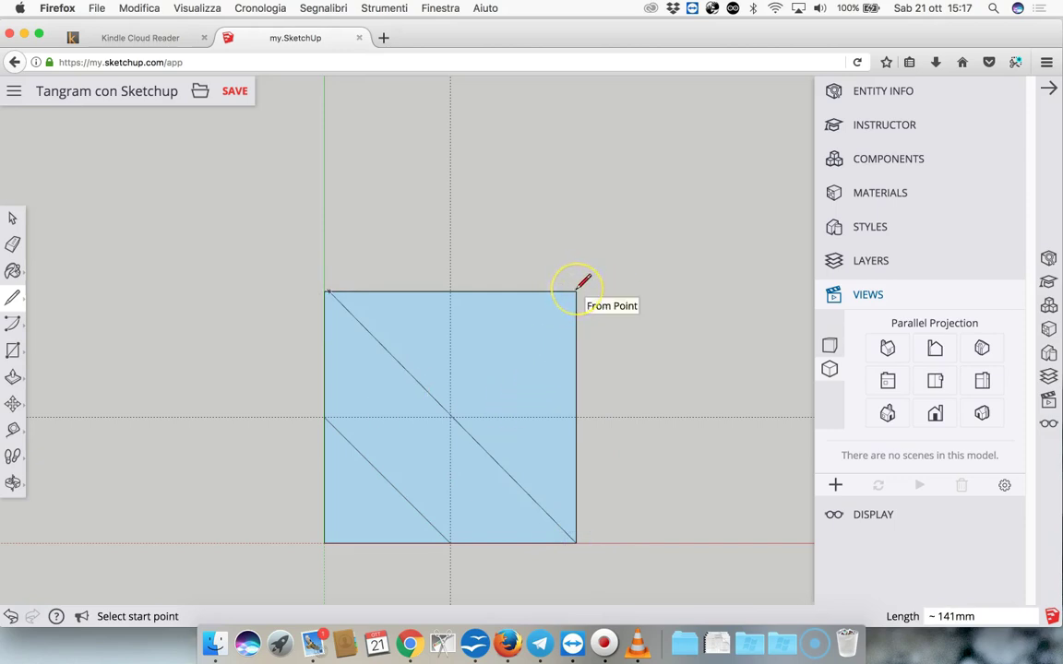
pyautogui.moveTo(576, 292); pyautogui.dragTo(450, 413)
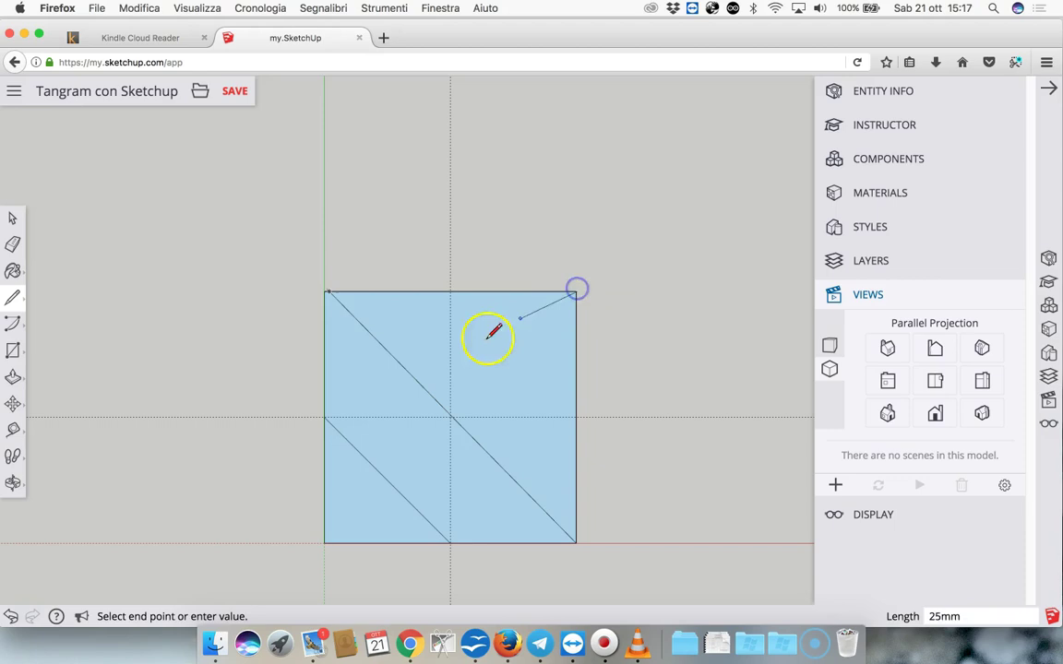
pyautogui.click(452, 416)
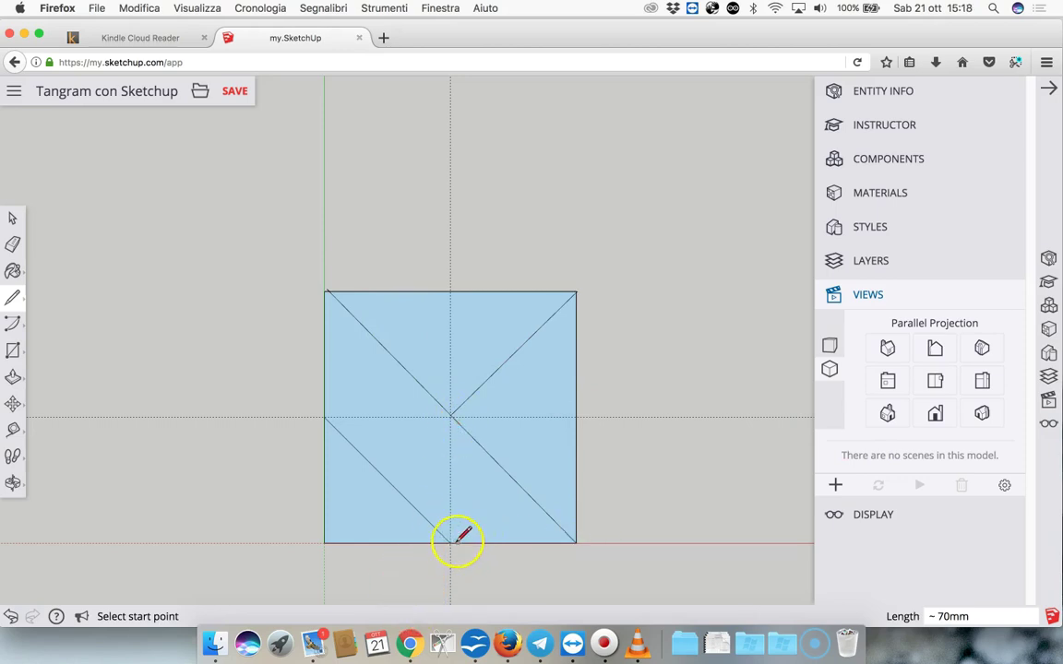
# Draw lines from the bottom midpoint to the main diagonal and from the centre to the lower-left diagonal.
pyautogui.click(451, 540)
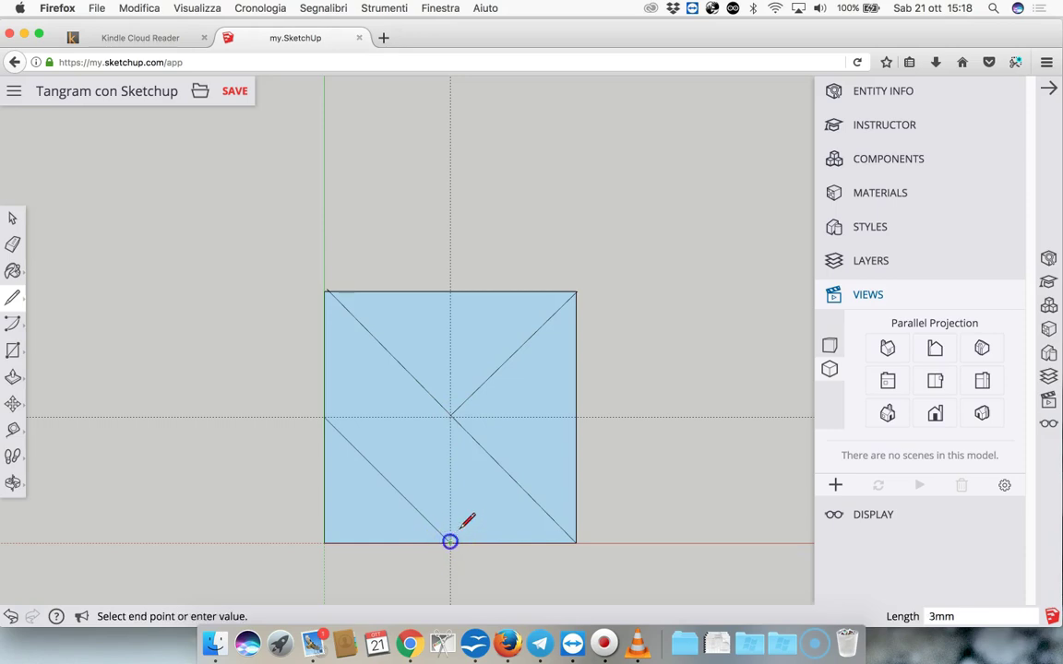
pyautogui.click(515, 478)
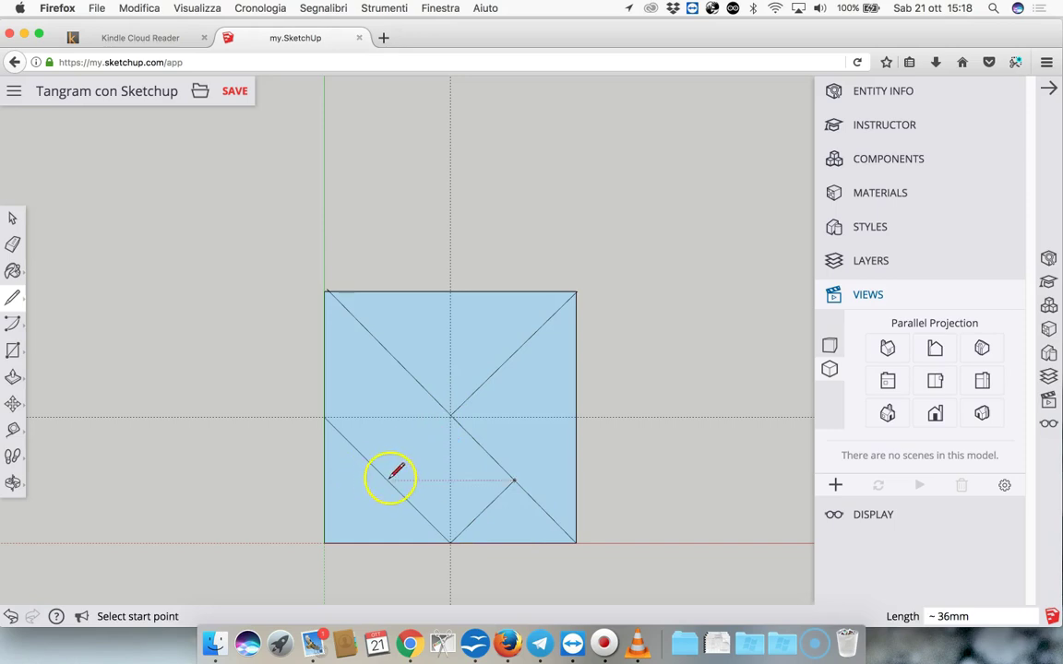
pyautogui.click(450, 415)
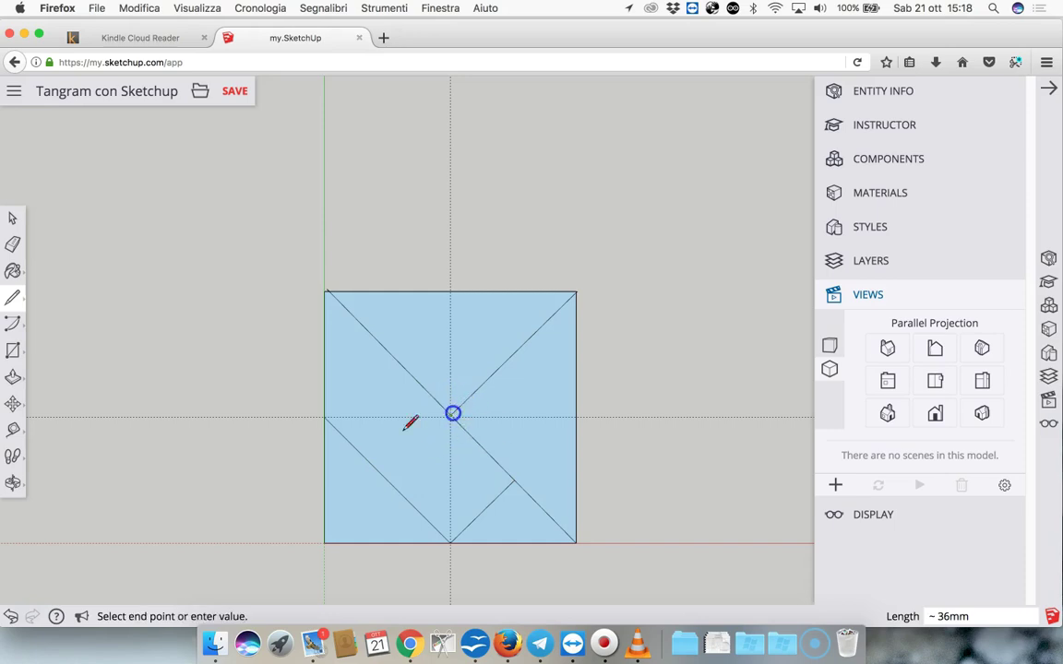
pyautogui.click(386, 477)
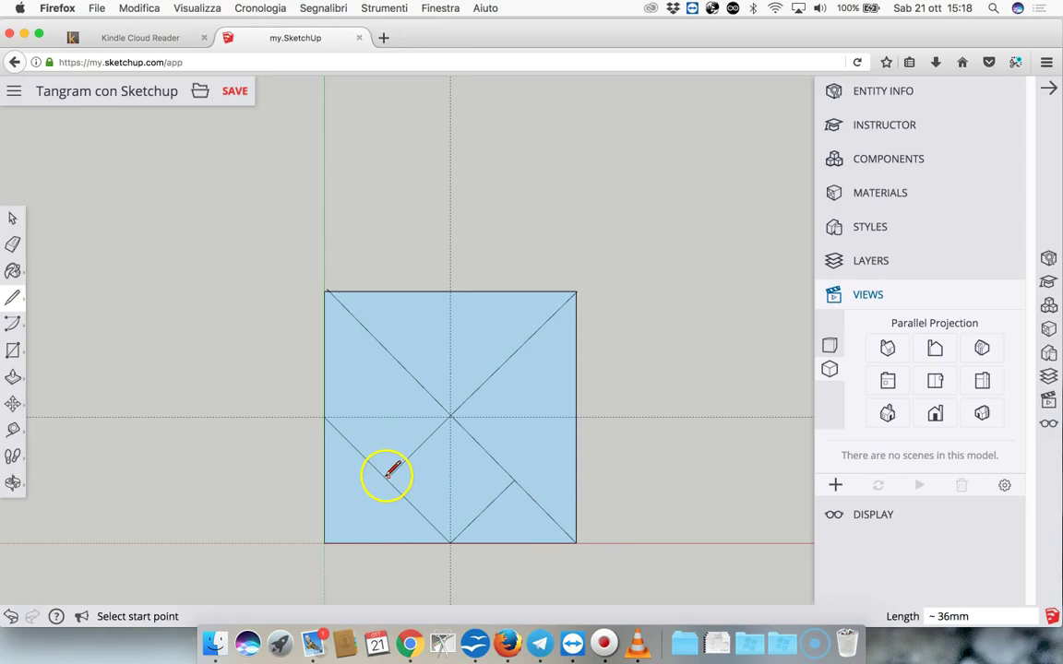
# Draw a vertical edge between the two left diagonals, redrawing it after an undo.
pyautogui.click(387, 477)
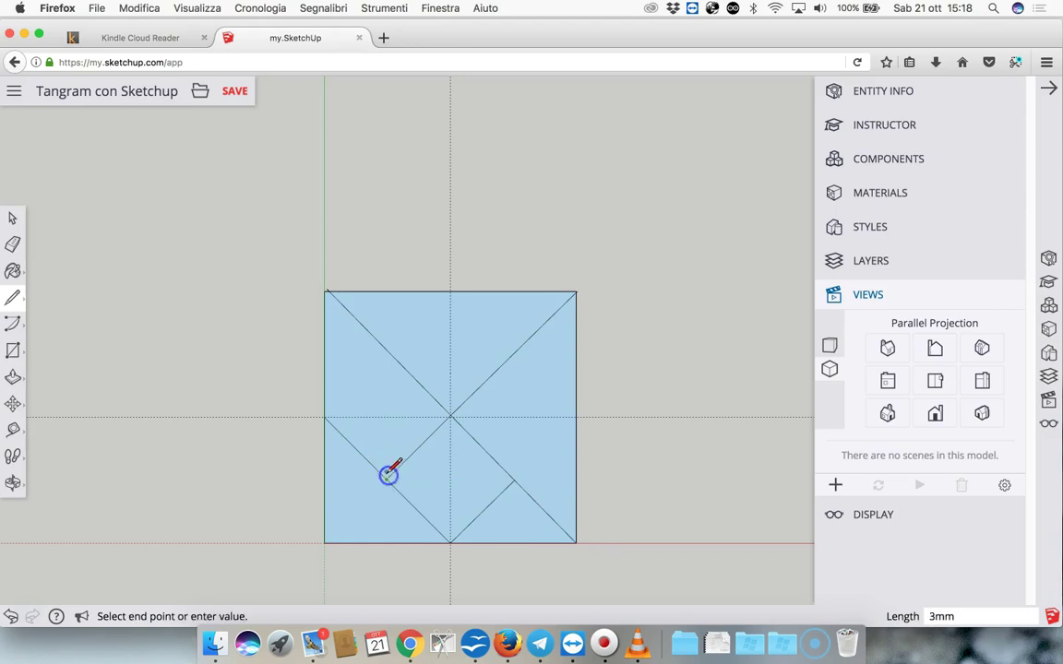
pyautogui.click(386, 347)
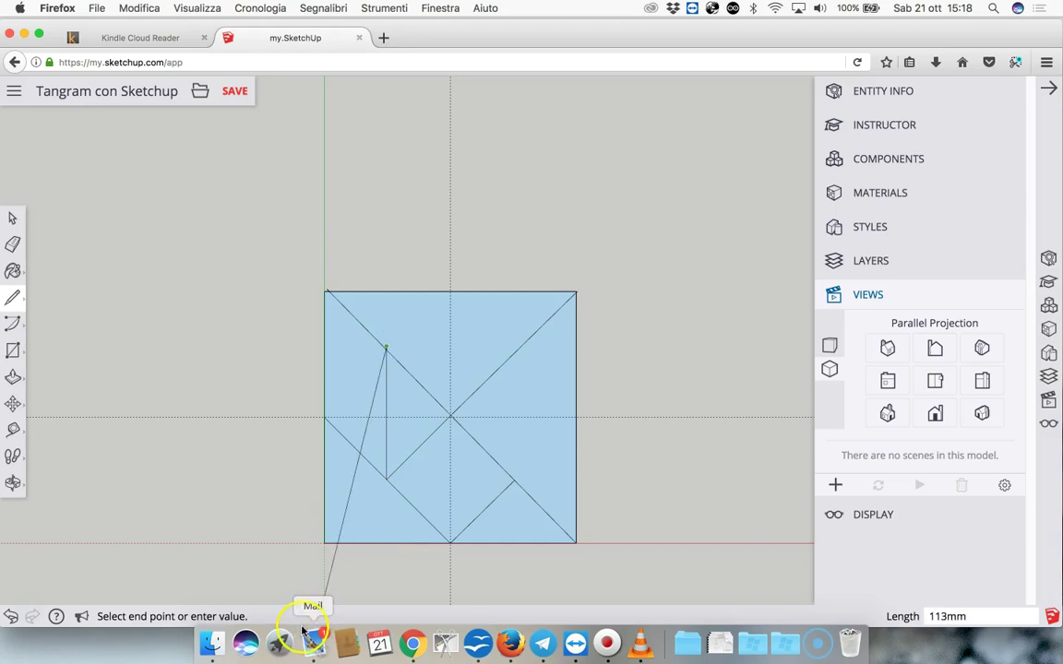
pyautogui.press('Escape')
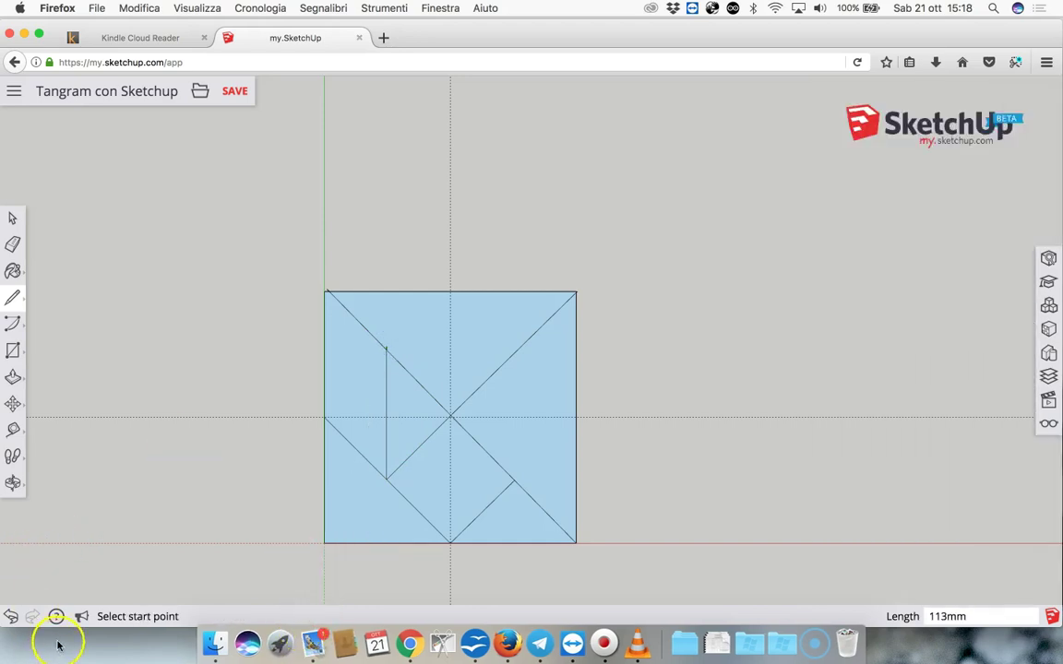
pyautogui.click(11, 616)
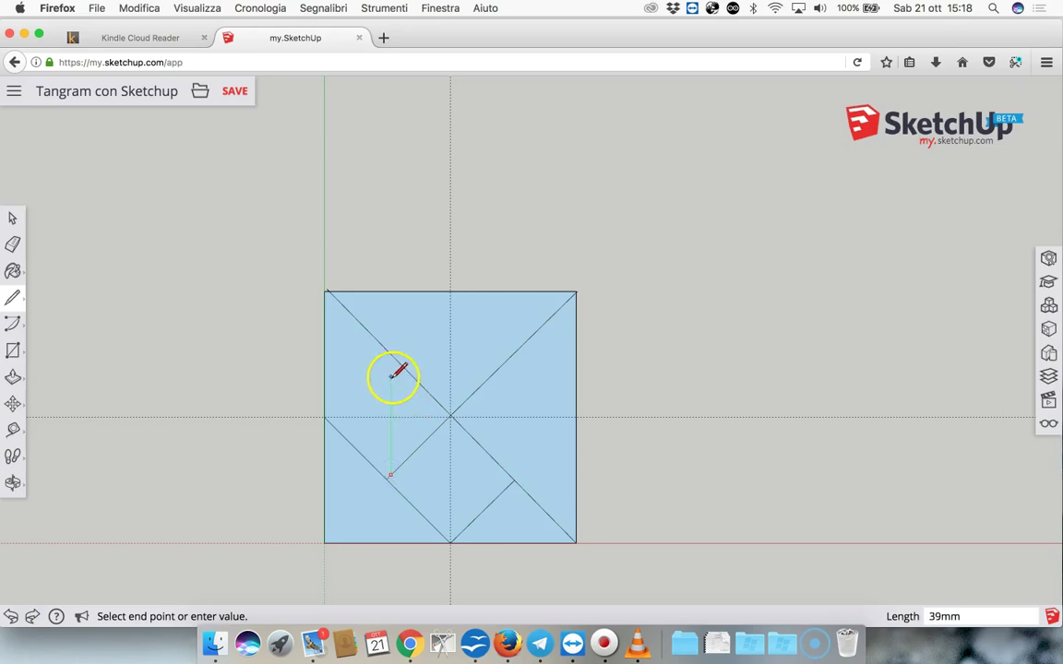
pyautogui.press('Escape')
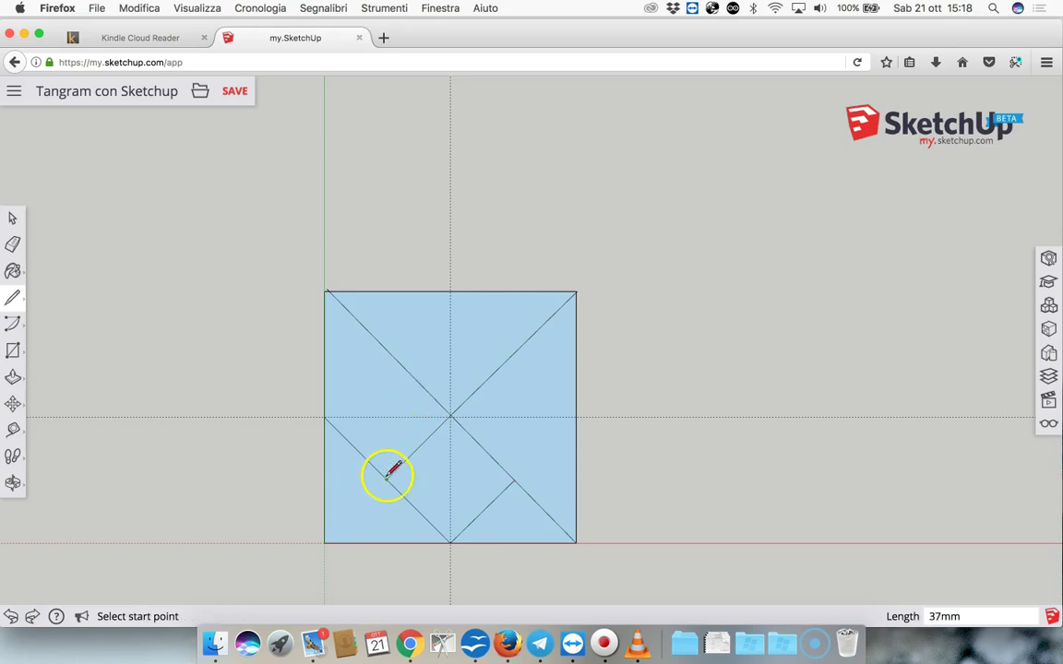
pyautogui.click(387, 478)
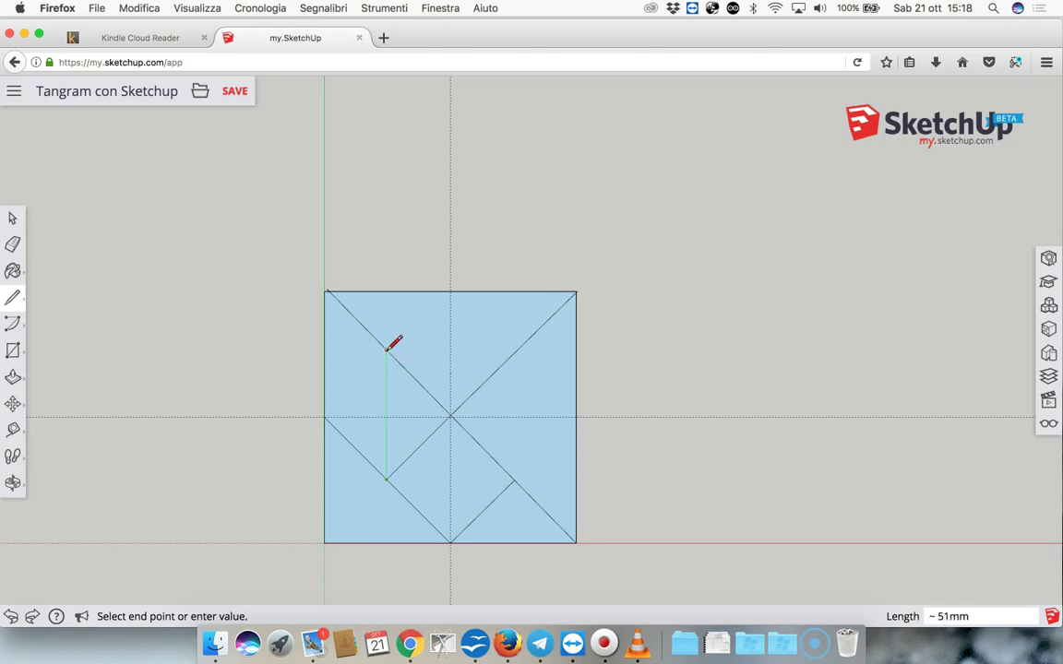
pyautogui.click(386, 348)
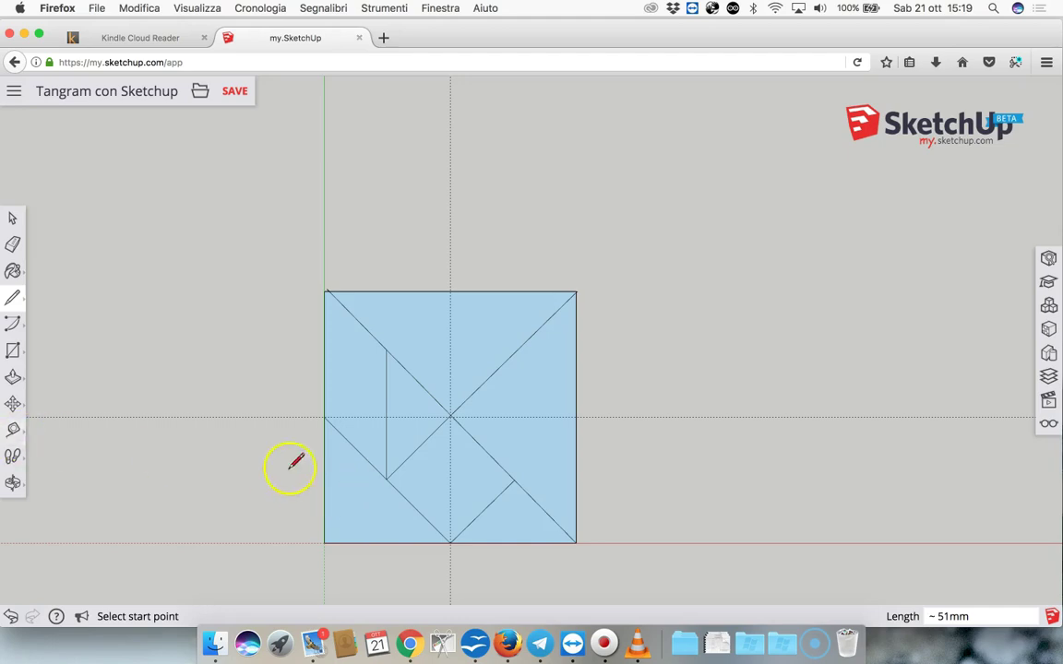
# Zoom out, shift the view, and select the square's lower-left small triangle.
pyautogui.scroll(-1, 476, 402)
pyautogui.scroll(-1, 476, 402)
pyautogui.scroll(-1, 476, 402)
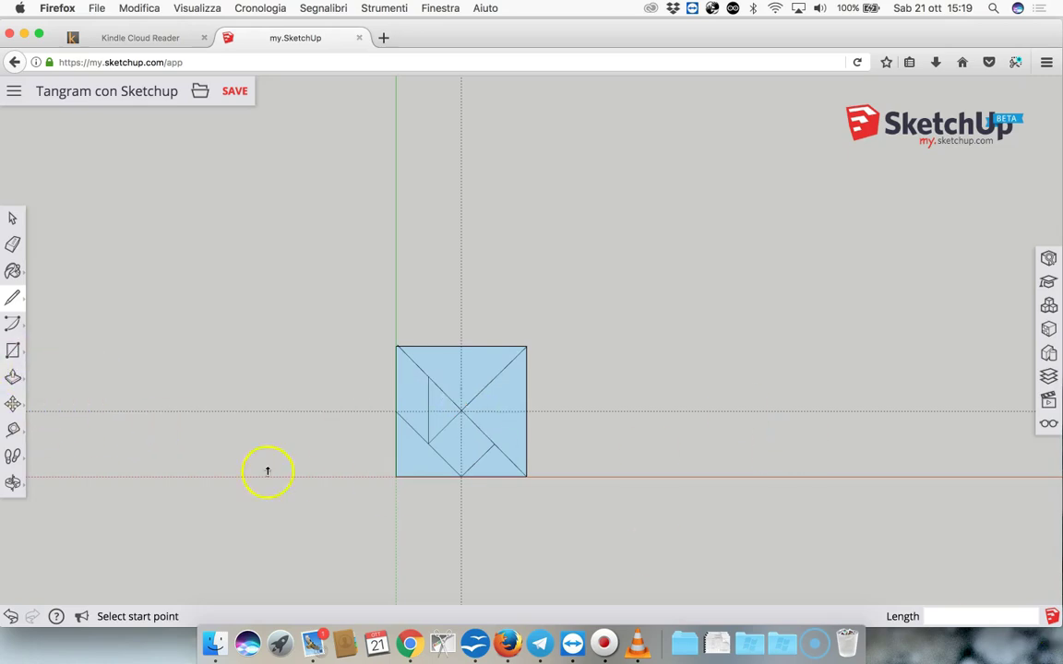
pyautogui.click(13, 482)
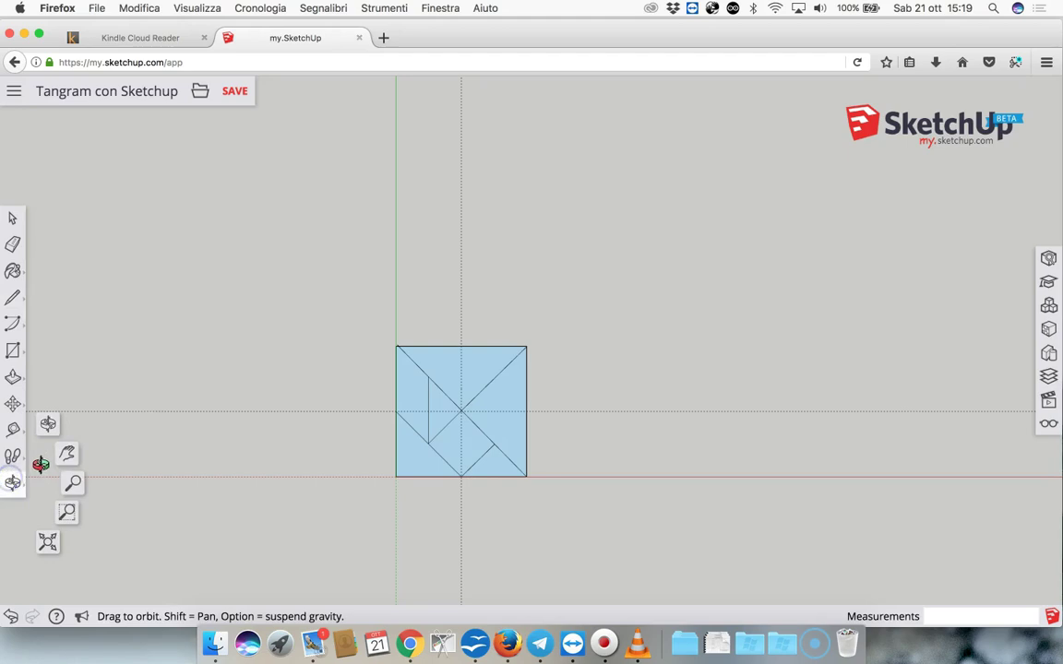
pyautogui.click(72, 455)
pyautogui.moveTo(439, 423); pyautogui.dragTo(599, 421)
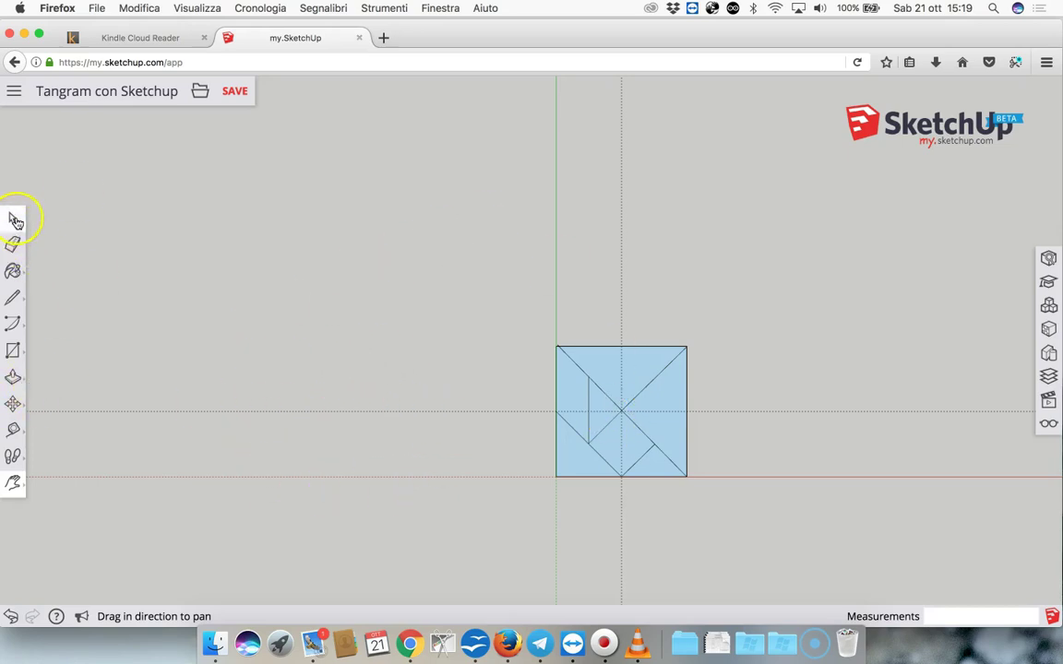
pyautogui.click(15, 220)
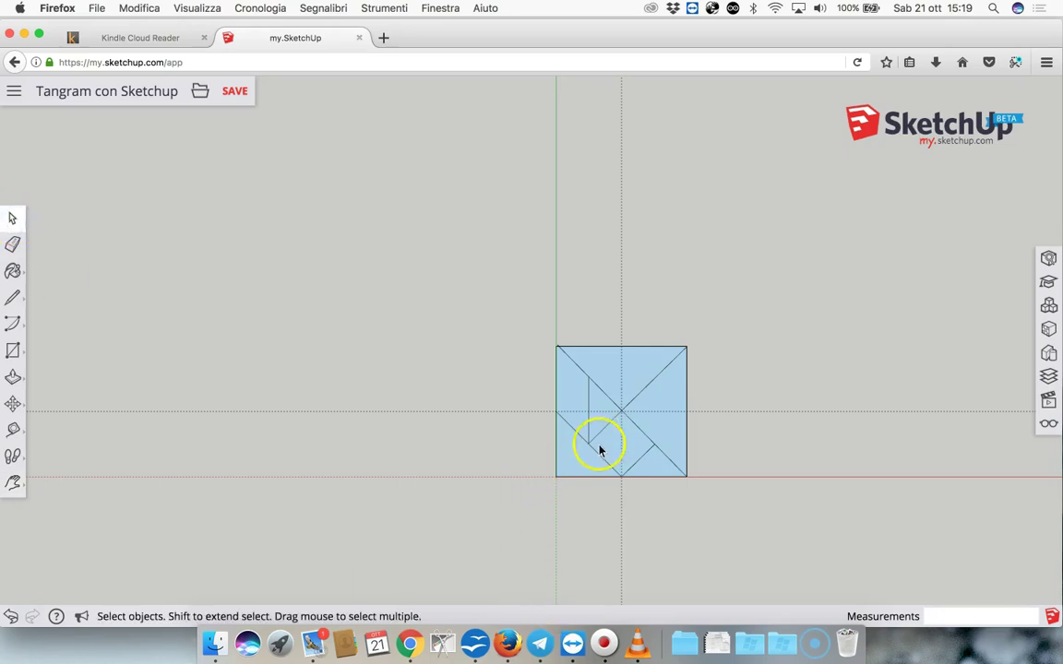
pyautogui.click(572, 460)
# Copy the selected triangle 220 mm to the left along the red axis.
pyautogui.click(14, 482)
pyautogui.click(13, 404)
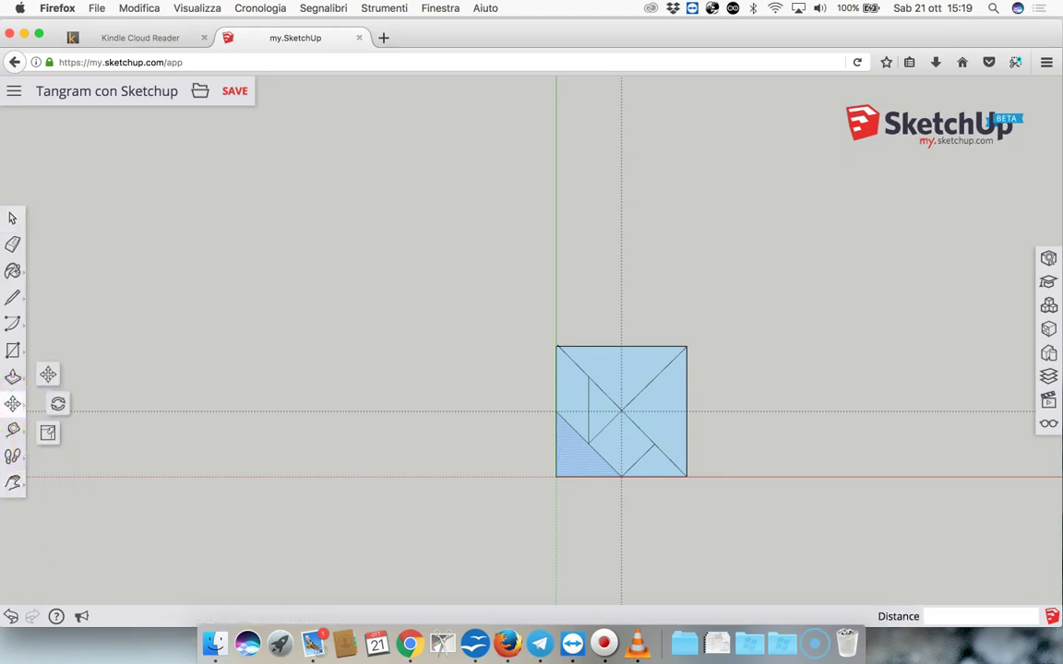
pyautogui.click(48, 373)
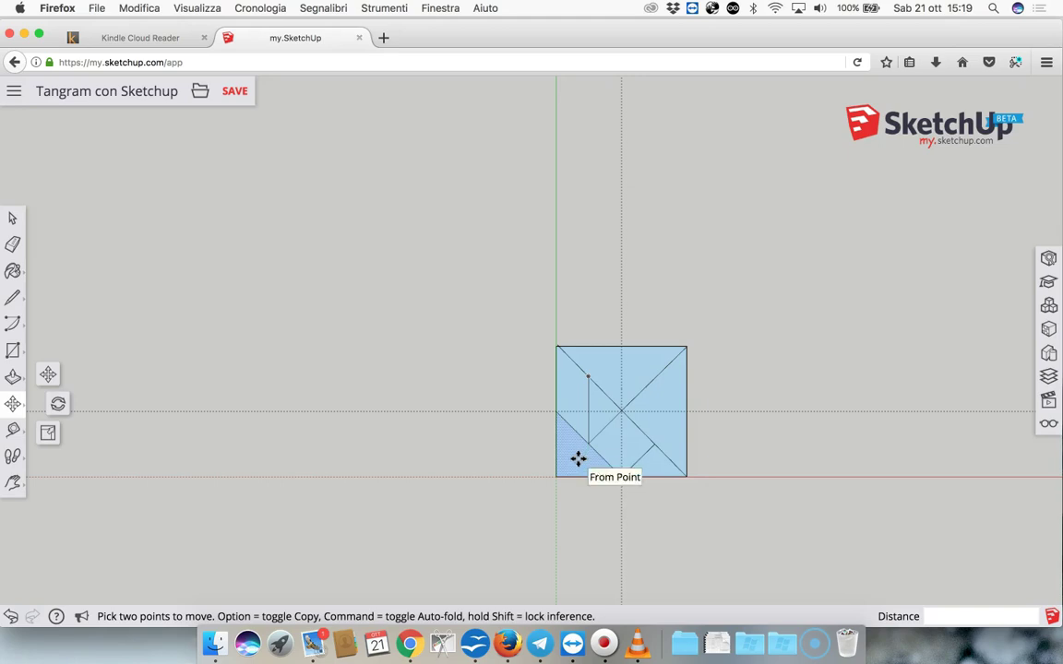
pyautogui.keyDown('alt'); pyautogui.moveTo(578, 459); pyautogui.dragTo(332, 455); pyautogui.keyUp('alt')
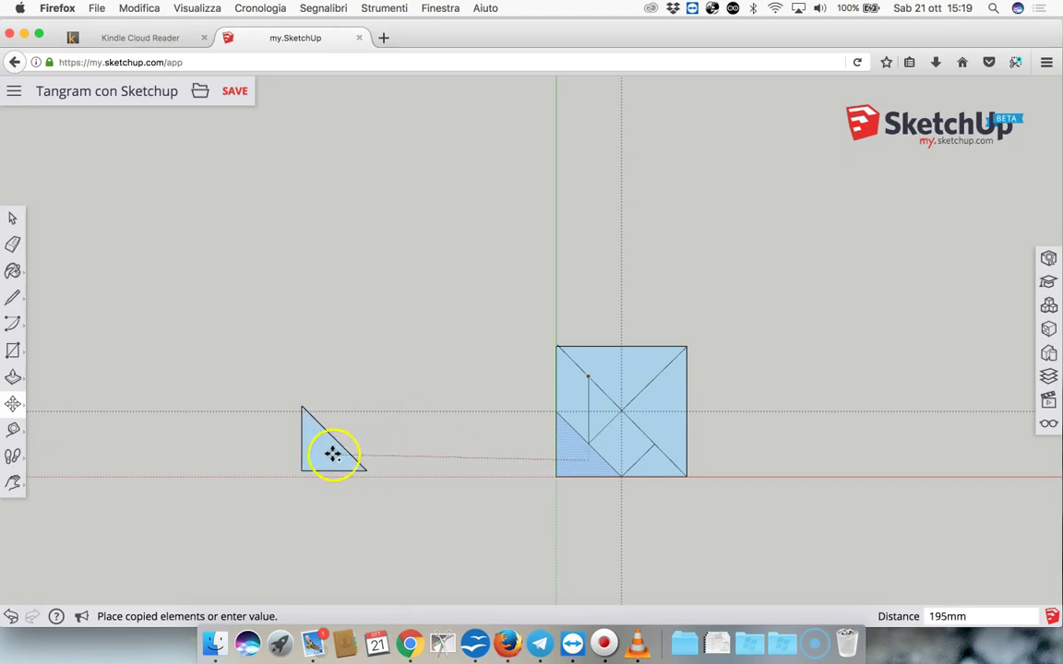
pyautogui.moveTo(332, 454); pyautogui.dragTo(305, 458)
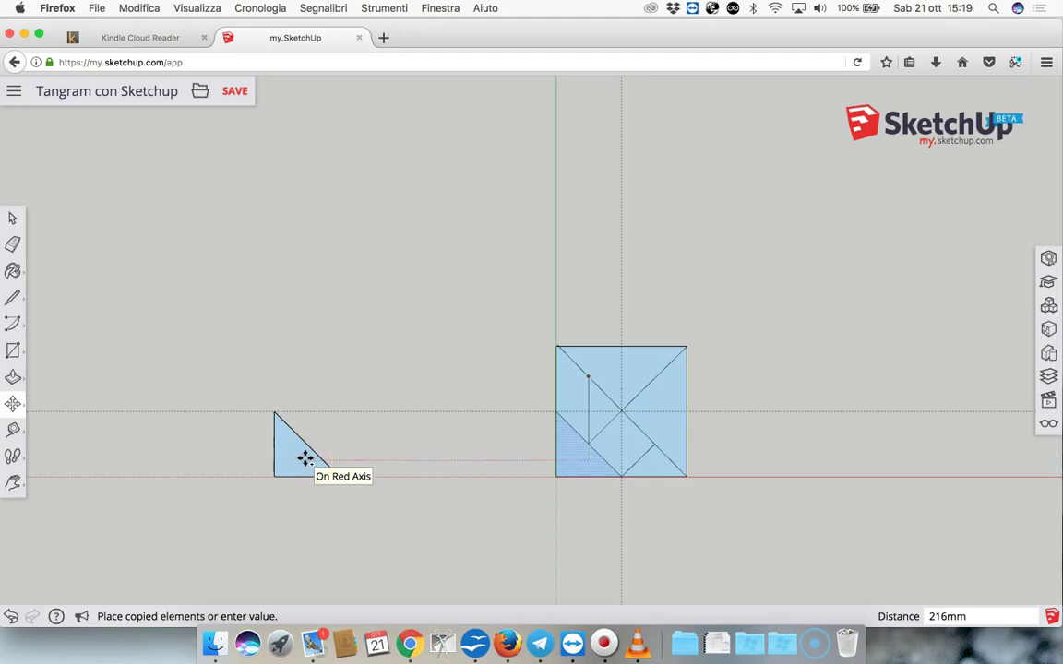
pyautogui.moveTo(306, 459); pyautogui.dragTo(300, 455)
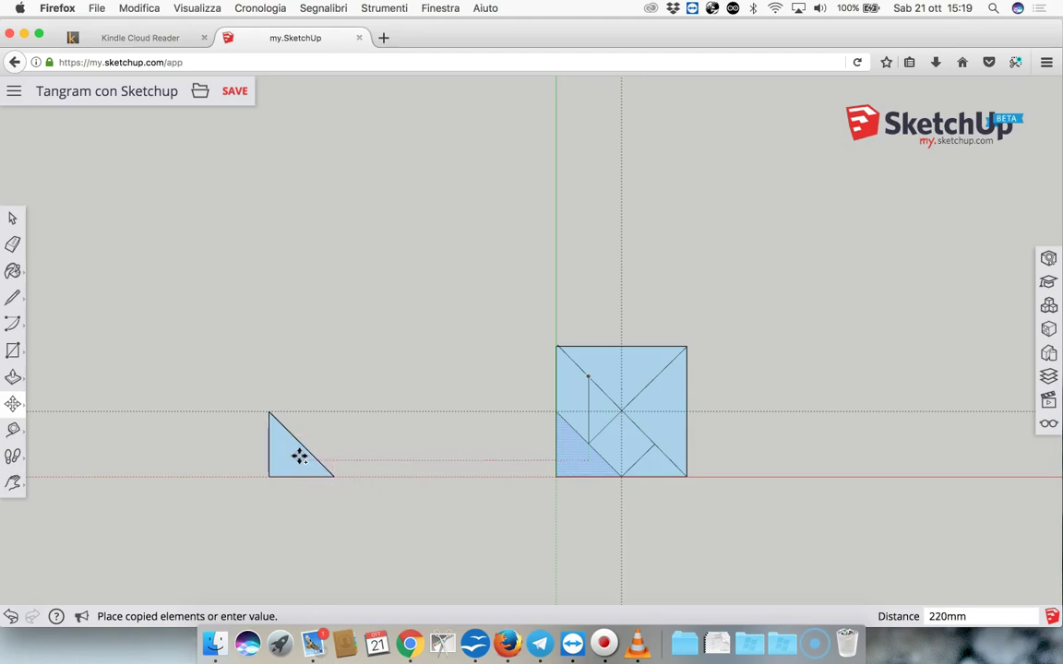
pyautogui.click(300, 455)
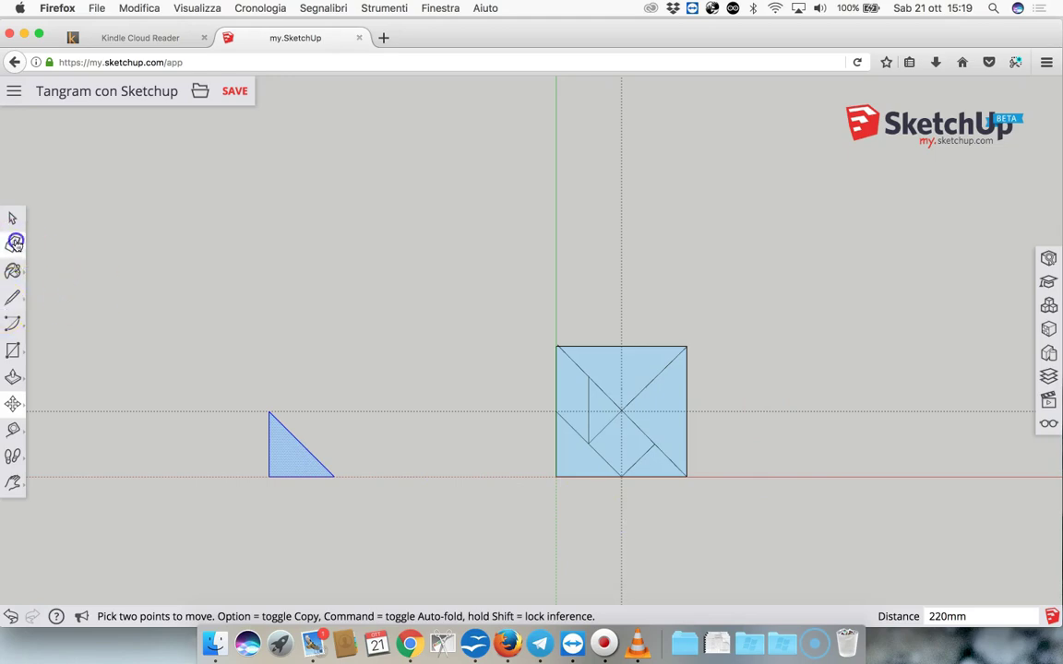
# Erase the original lower-left triangle and copy the parallelogram to sit above the triangle copy.
pyautogui.click(13, 245)
pyautogui.moveTo(557, 458); pyautogui.dragTo(578, 481)
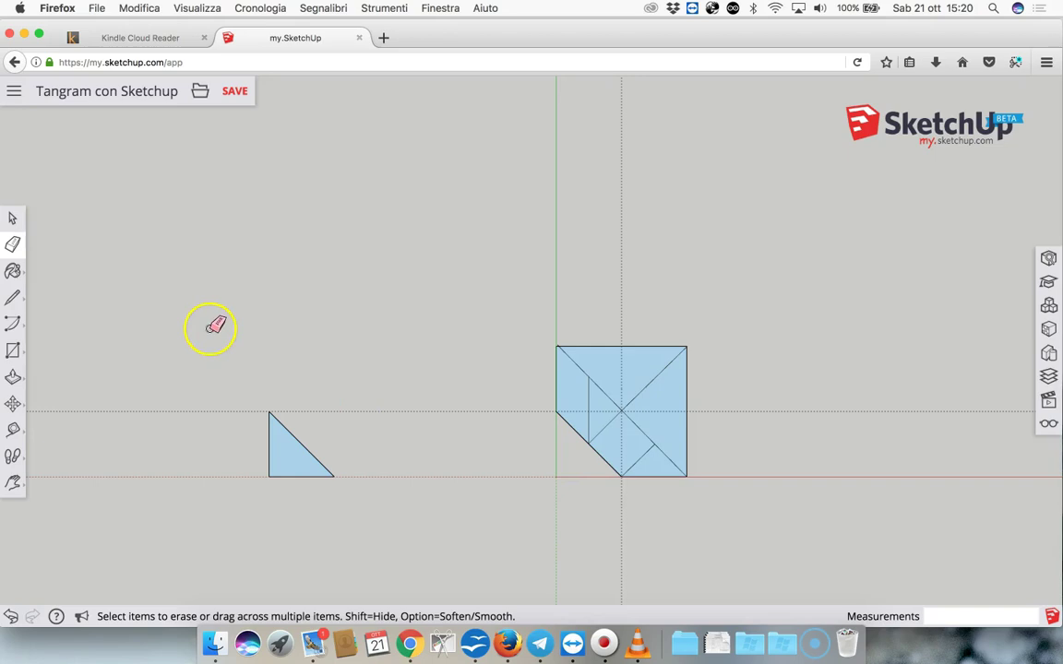
pyautogui.click(13, 218)
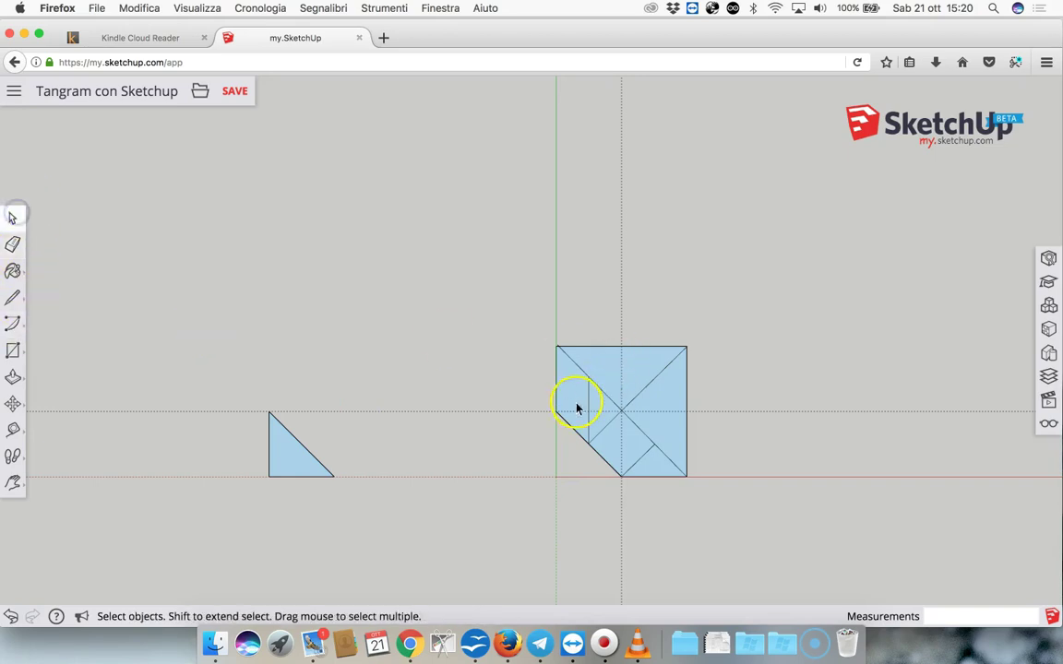
pyautogui.click(565, 394)
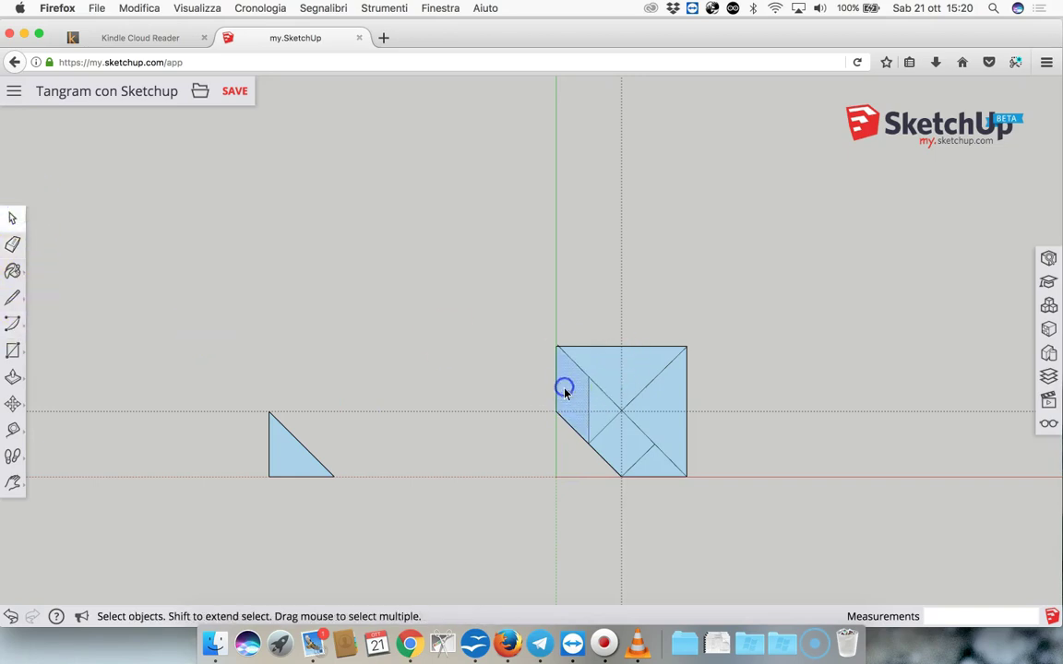
pyautogui.click(13, 404)
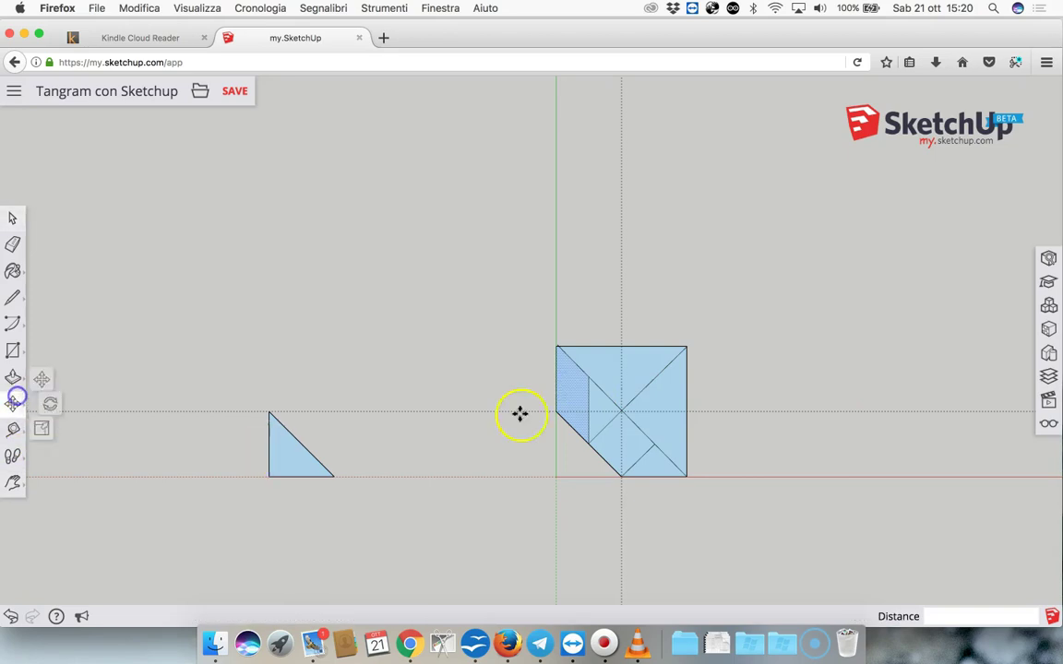
pyautogui.keyDown('alt'); pyautogui.click(575, 402); pyautogui.keyUp('alt')
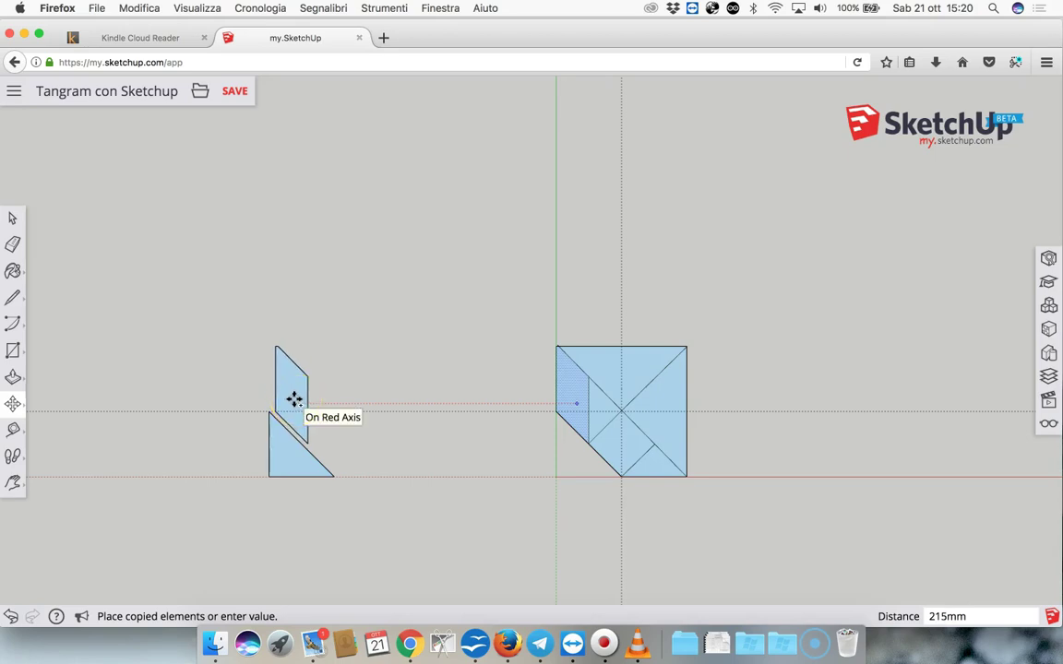
pyautogui.moveTo(293, 399)
pyautogui.mouseDown()
pyautogui.moveTo(315, 403)
pyautogui.moveTo(306, 403)
pyautogui.mouseUp()
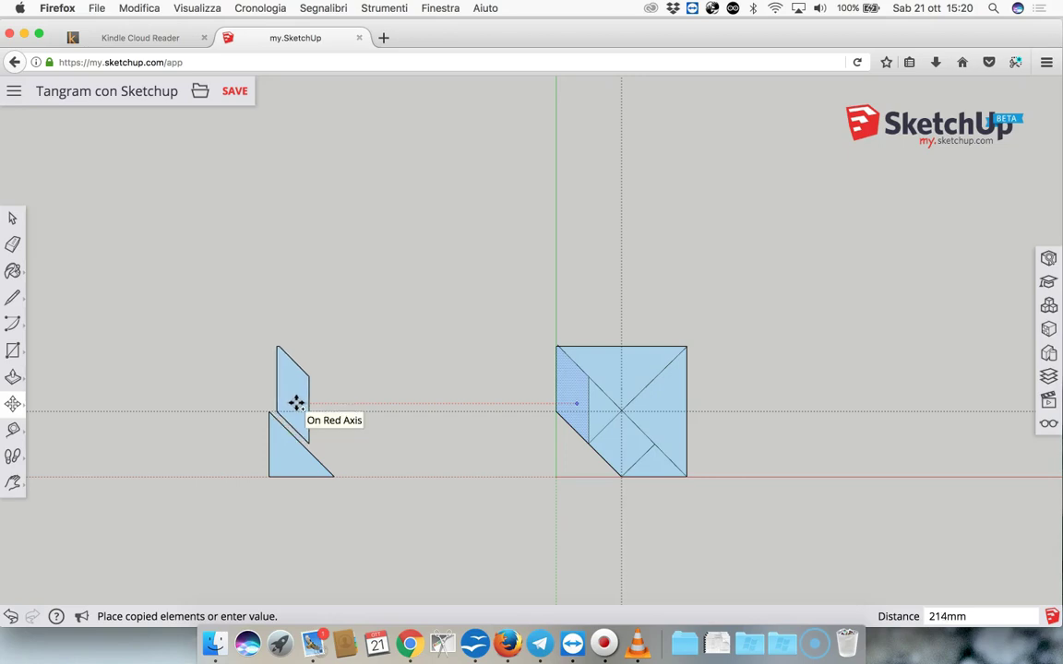
pyautogui.click(297, 403)
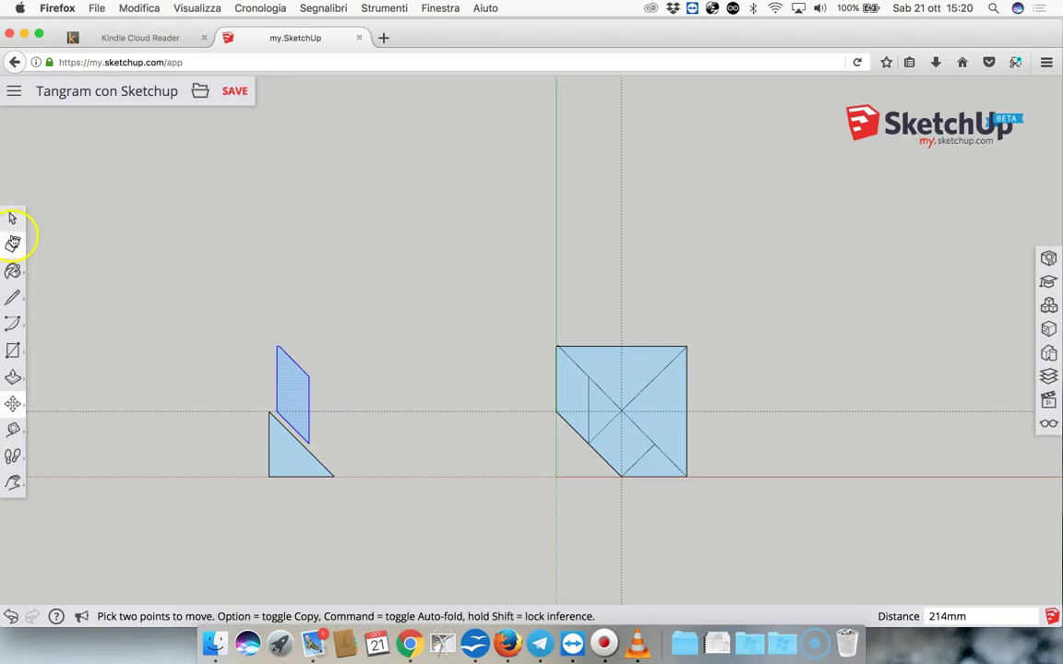
# Erase the original parallelogram's edges from the square.
pyautogui.click(13, 245)
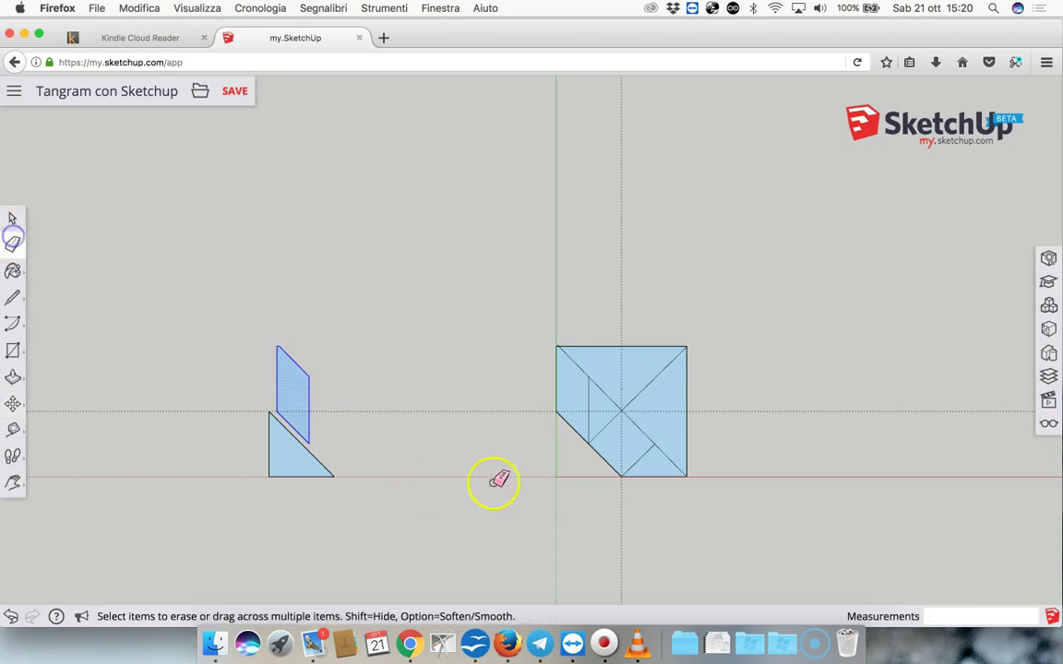
pyautogui.click(565, 428)
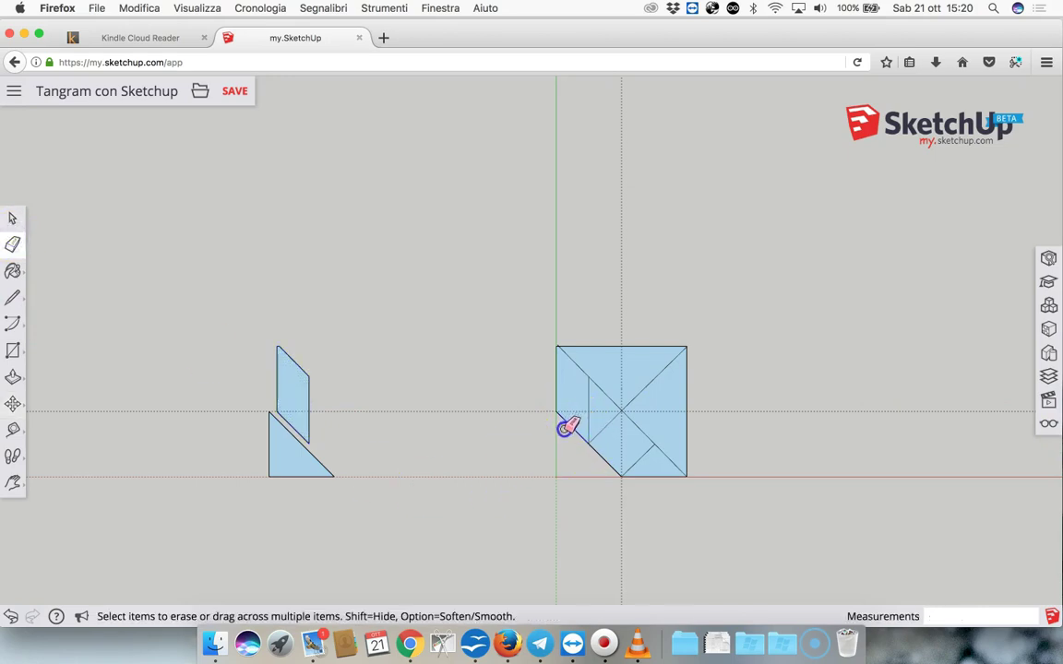
pyautogui.click(541, 379)
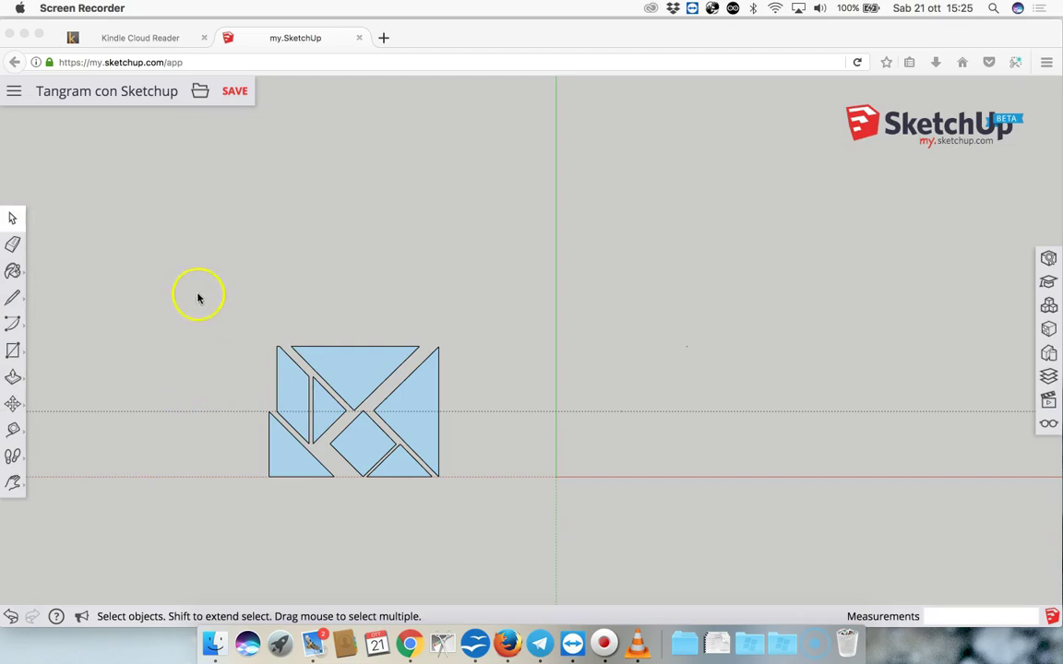
# Select all seven pieces and move them so the lower-left corner snaps to the origin.
pyautogui.click(279, 435)
pyautogui.moveTo(206, 307); pyautogui.dragTo(526, 550)
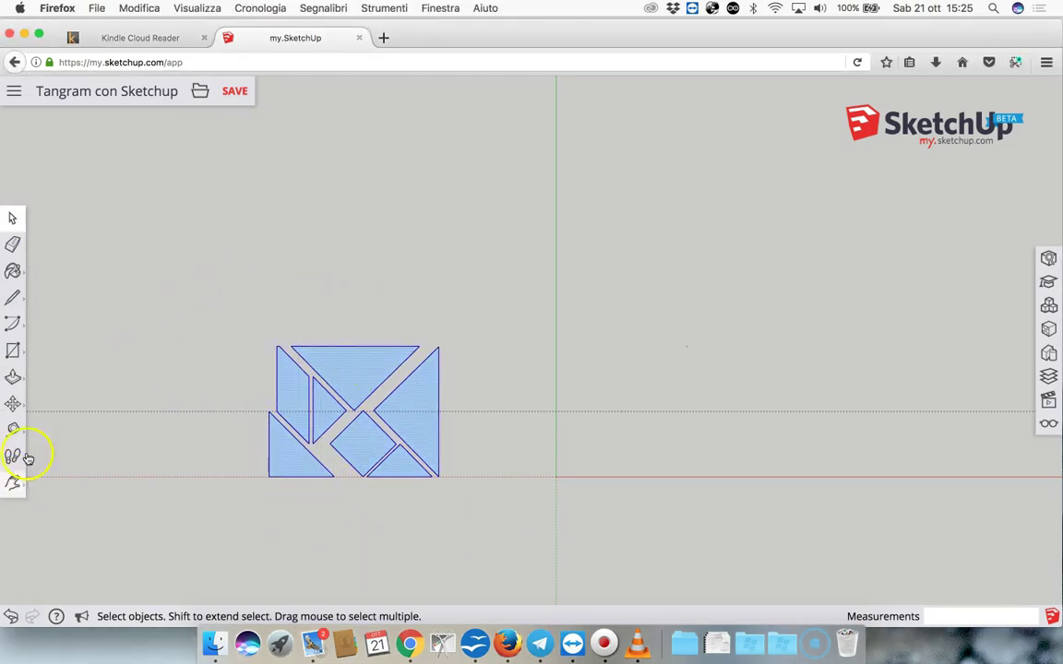
pyautogui.click(11, 403)
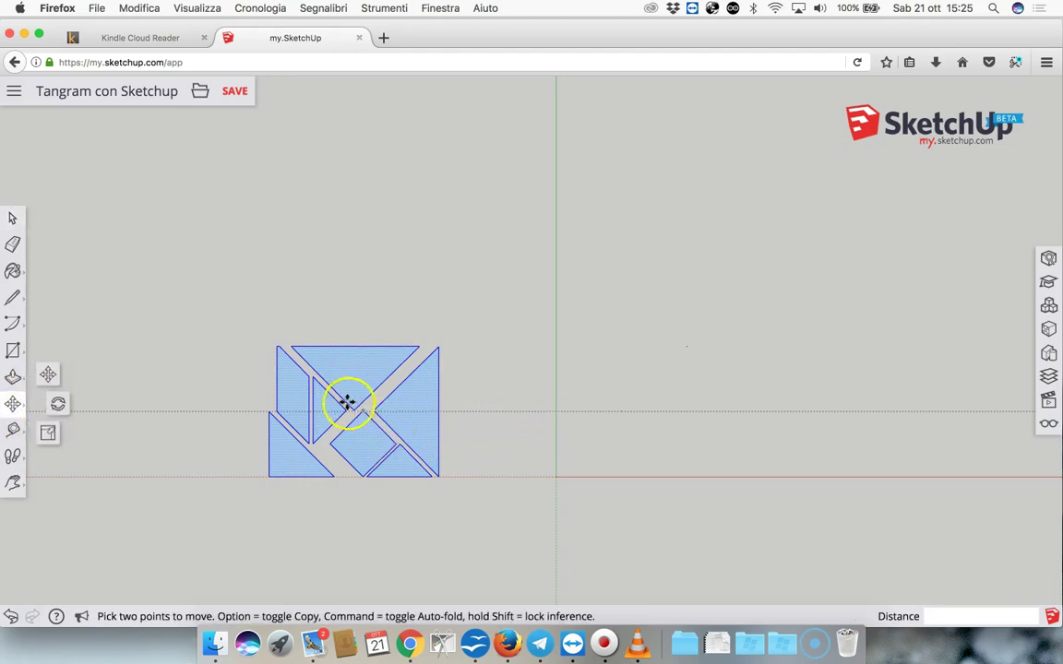
pyautogui.click(329, 378)
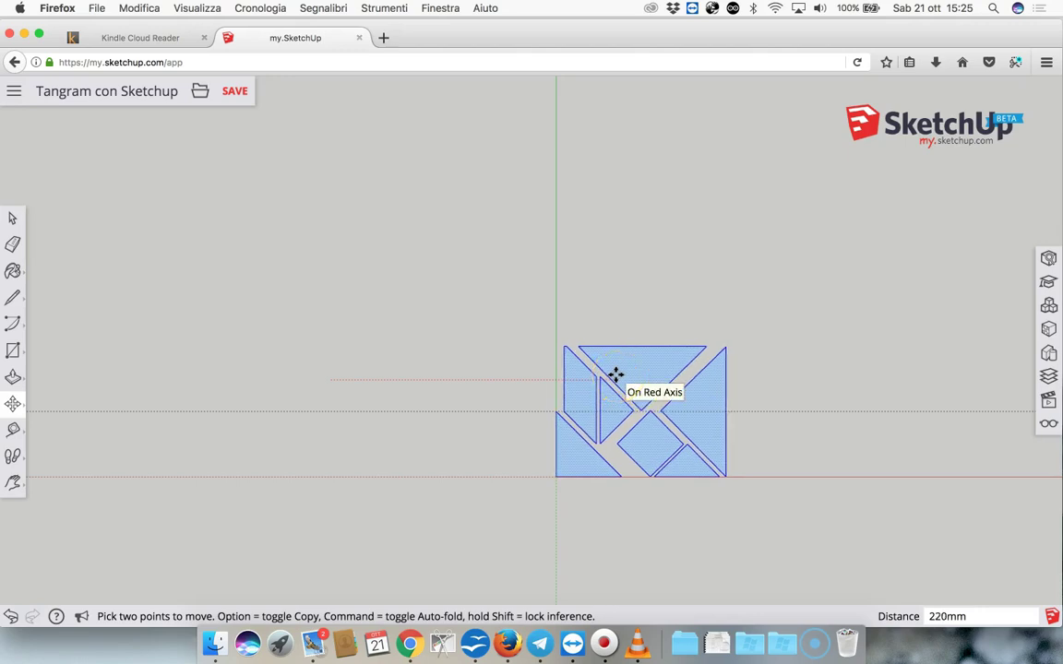
pyautogui.click(615, 374)
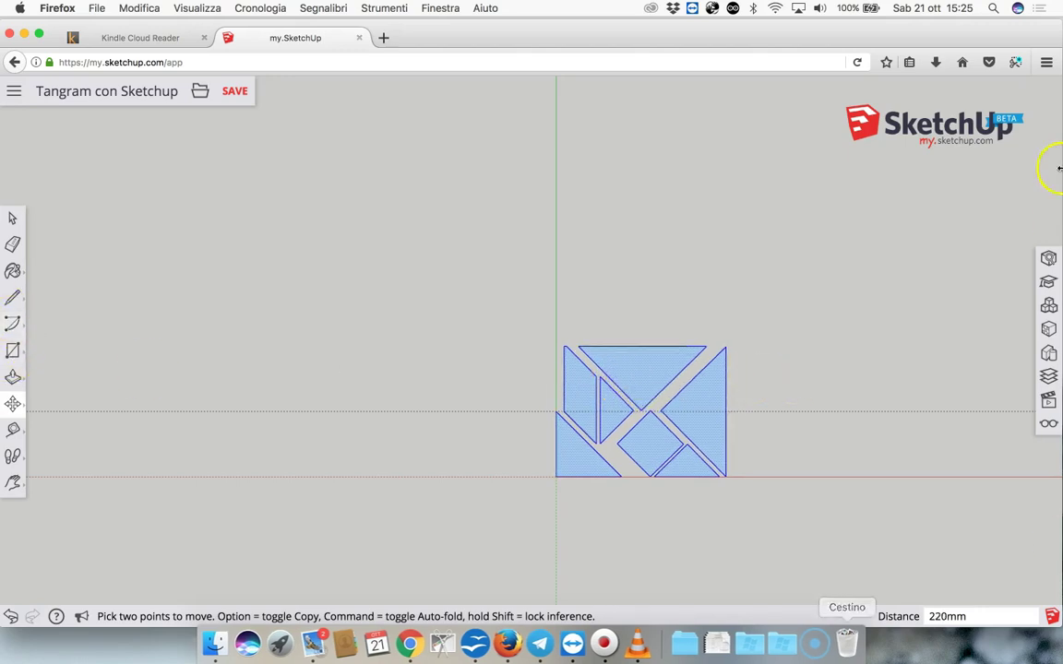
pyautogui.click(9, 484)
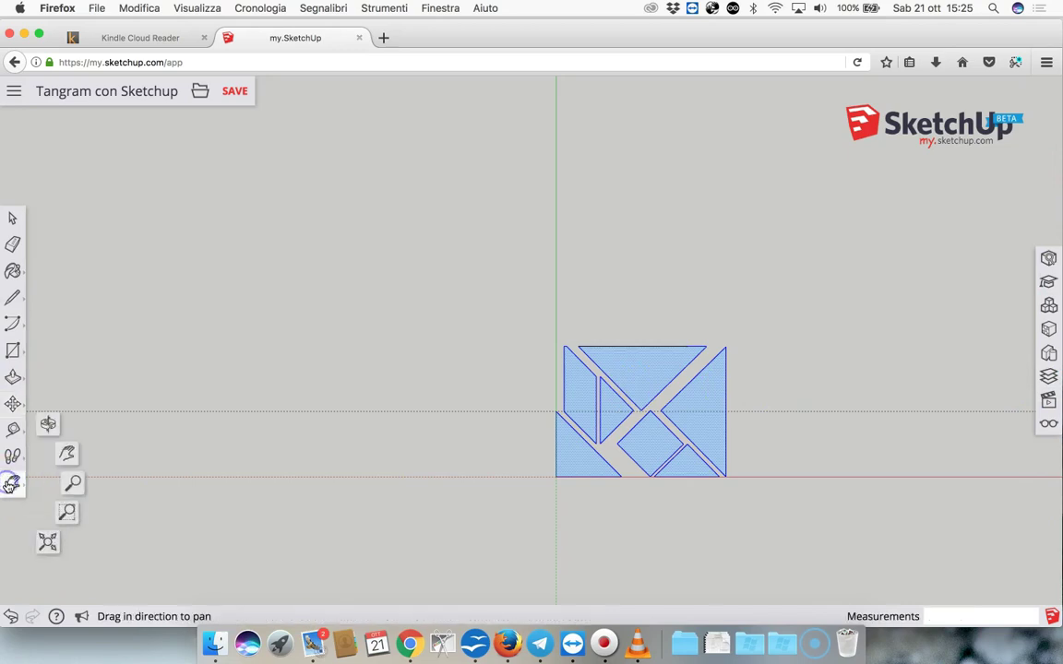
pyautogui.click(51, 420)
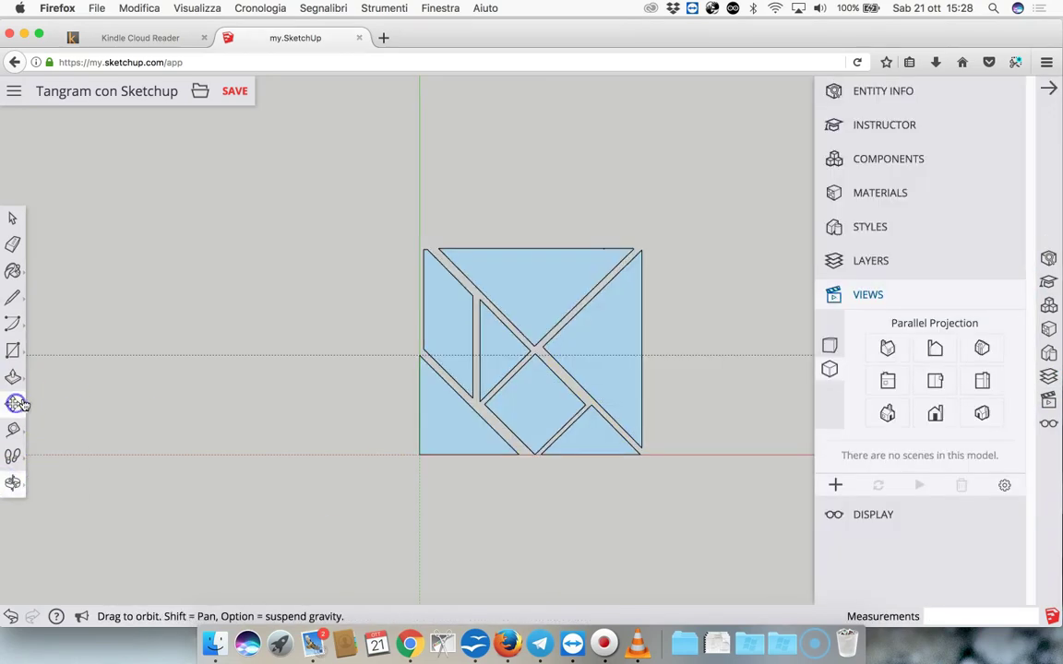
# Nudge the top triangle about 1 mm.
pyautogui.click(543, 276)
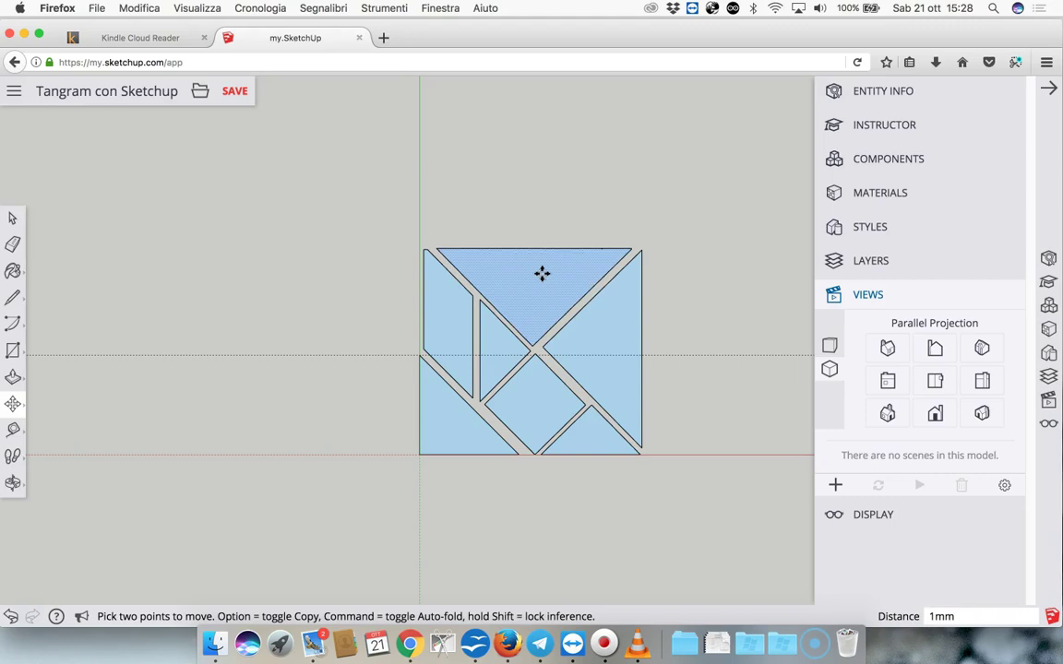
pyautogui.click(546, 274)
pyautogui.click(487, 276)
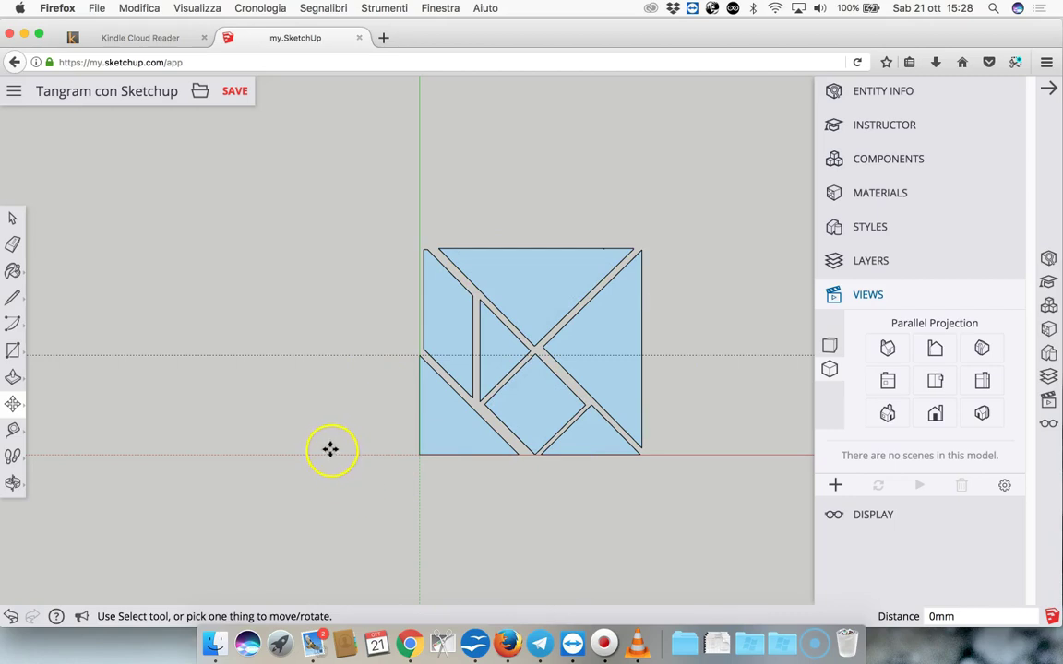
# Orbit the view to see the flat tangram pieces in perspective.
pyautogui.click(13, 482)
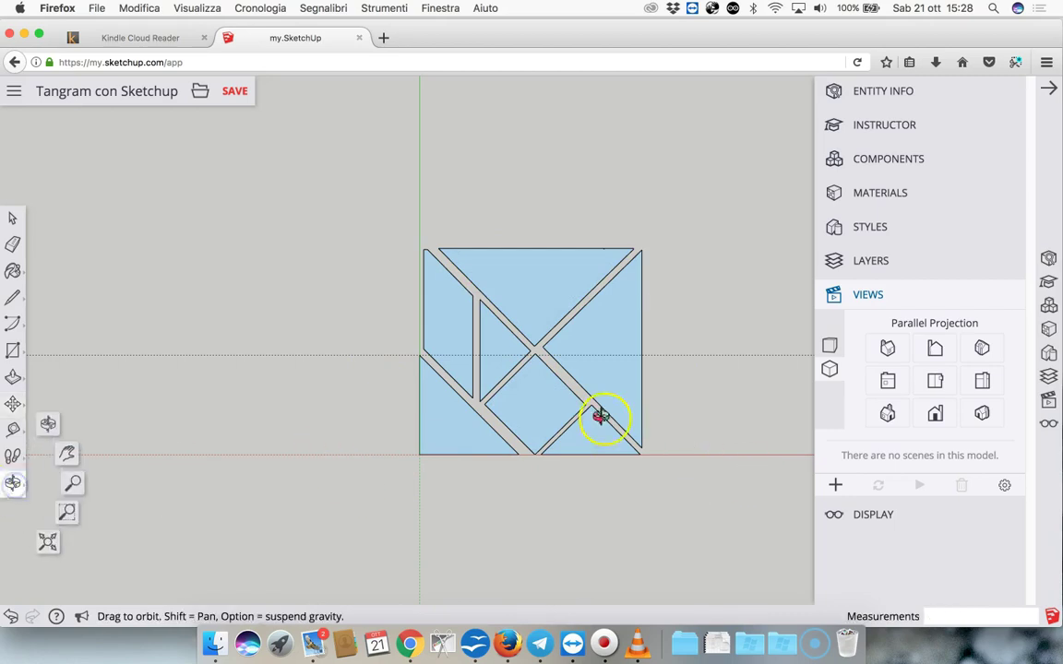
pyautogui.moveTo(660, 445); pyautogui.dragTo(559, 222)
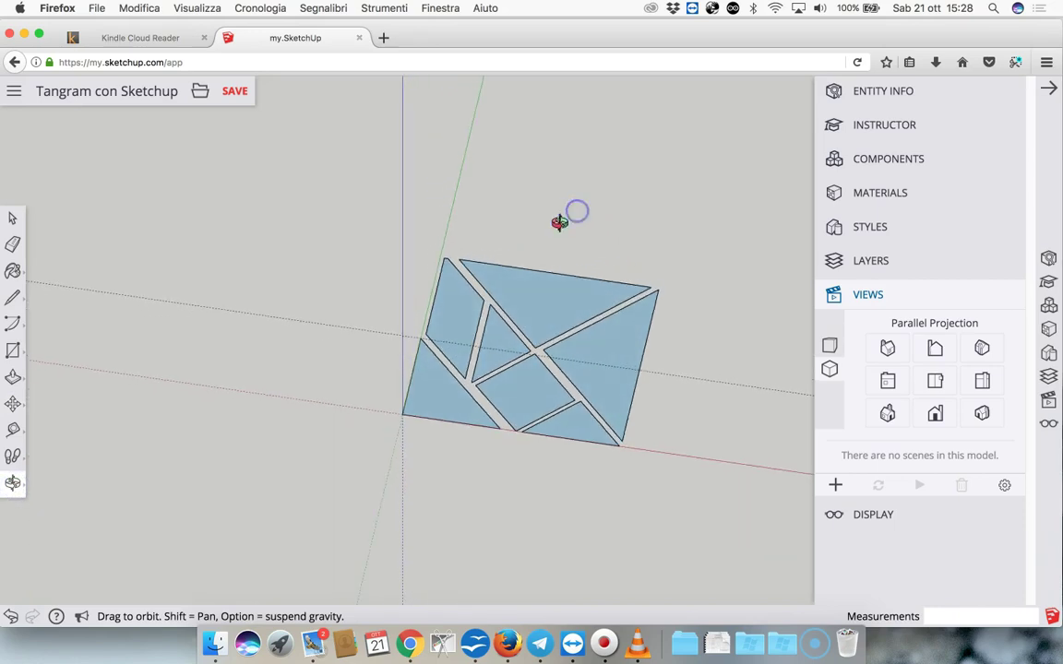
pyautogui.moveTo(660, 440)
pyautogui.mouseDown()
pyautogui.moveTo(527, 296)
pyautogui.moveTo(557, 256)
pyautogui.moveTo(488, 250)
pyautogui.moveTo(595, 242)
pyautogui.moveTo(548, 216)
pyautogui.moveTo(581, 308)
pyautogui.moveTo(560, 285)
pyautogui.moveTo(583, 297)
pyautogui.mouseUp()
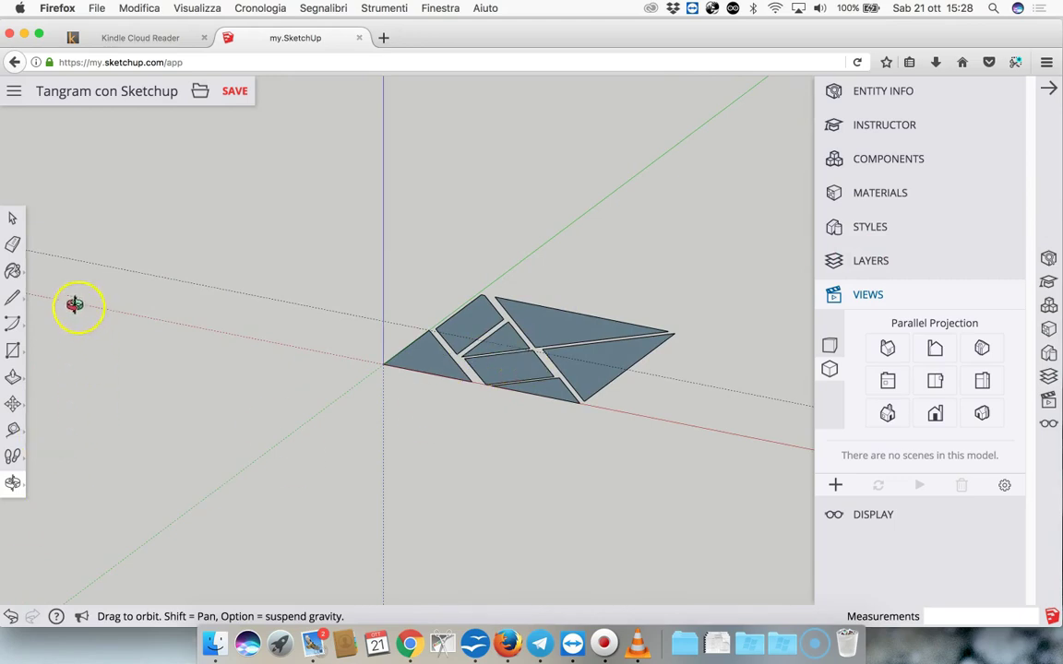
# Push/pull the large top triangle up by 3 mm.
pyautogui.click(13, 376)
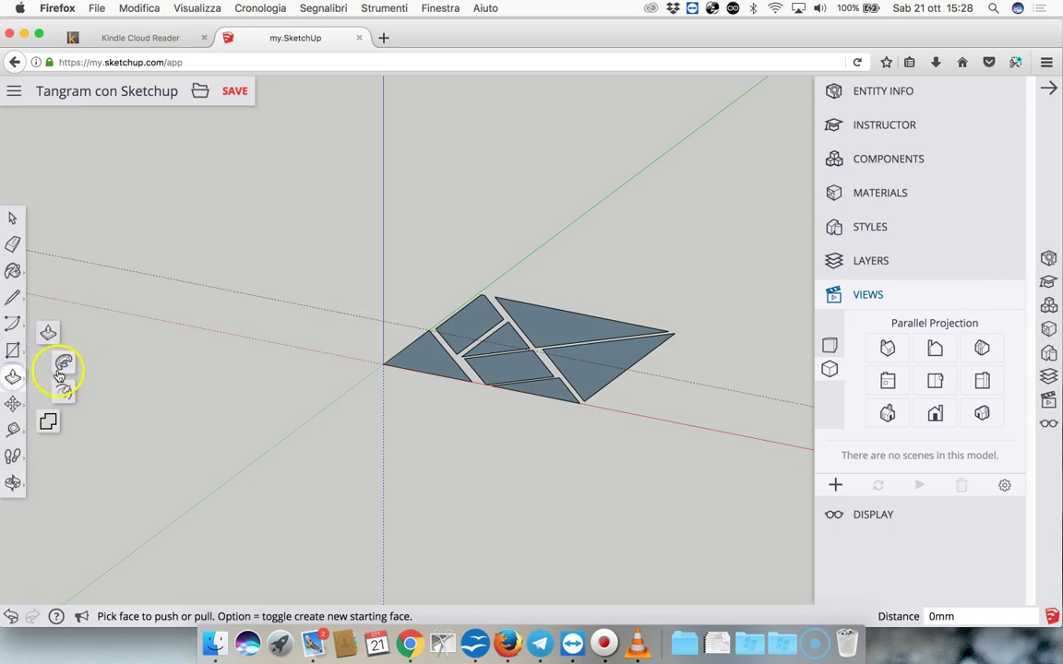
pyautogui.click(48, 330)
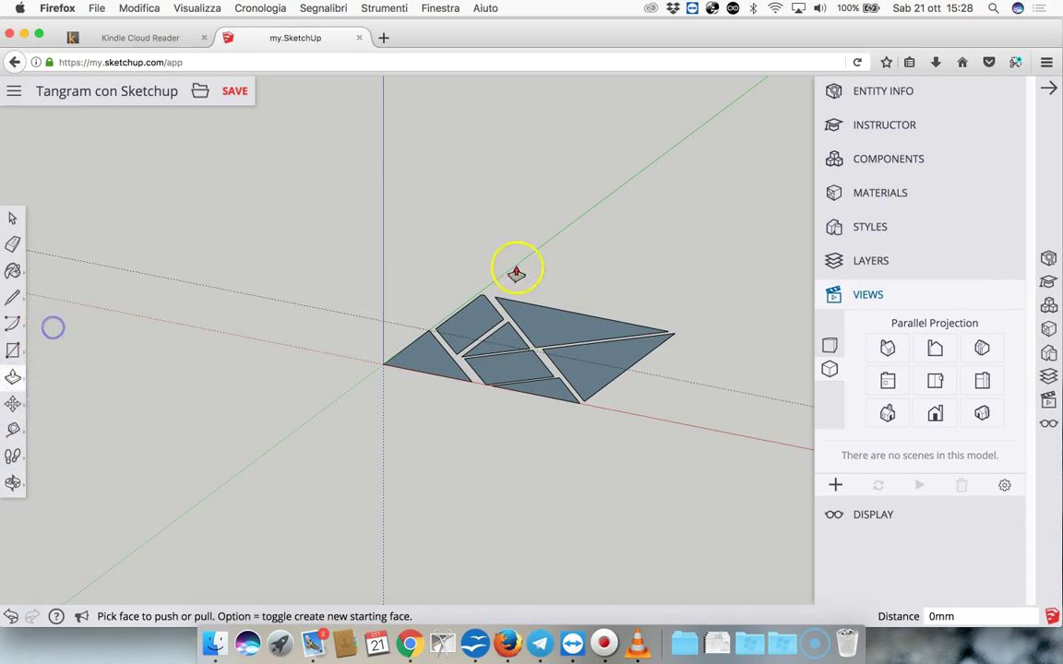
pyautogui.click(546, 321)
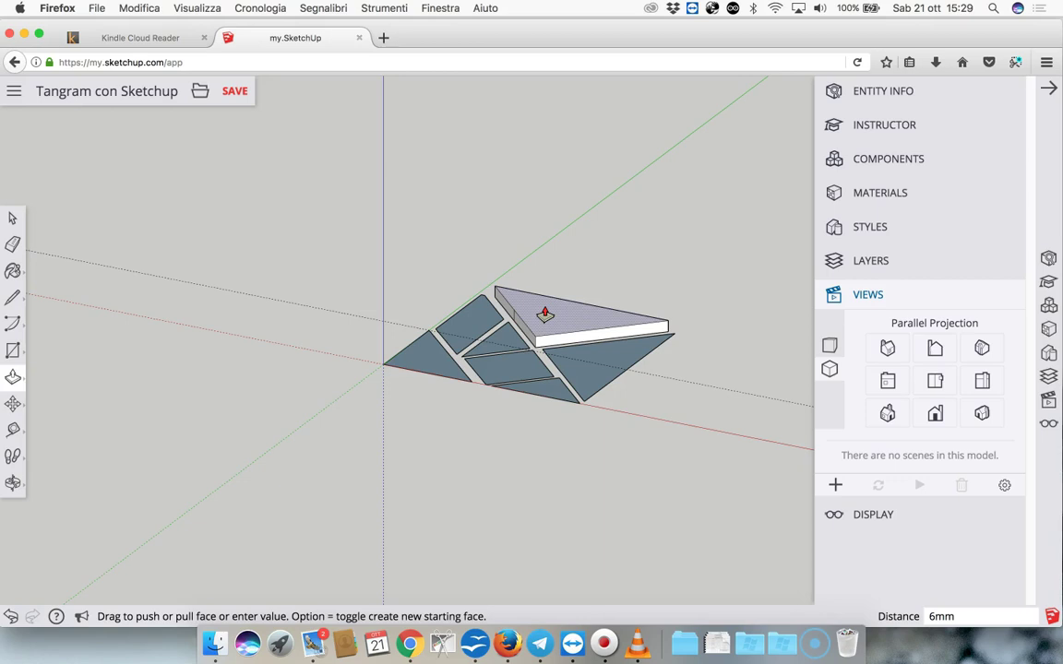
pyautogui.write('mm')
pyautogui.press('Return')
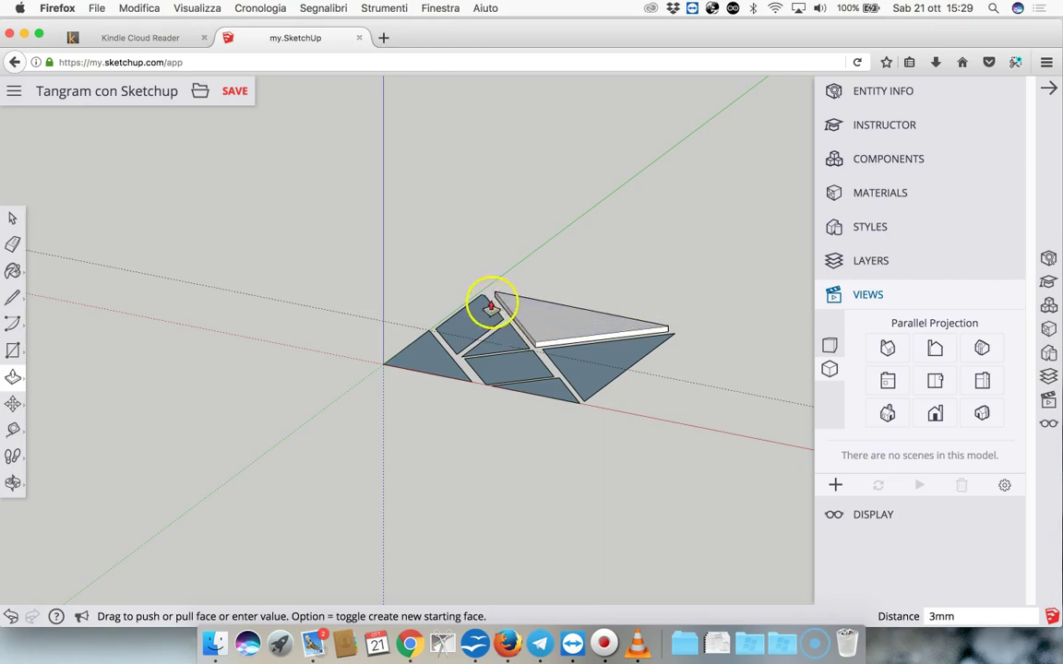
# Raise the small square, small triangle, parallelogram and remaining triangles to the same 3 mm.
pyautogui.doubleClick(471, 322)
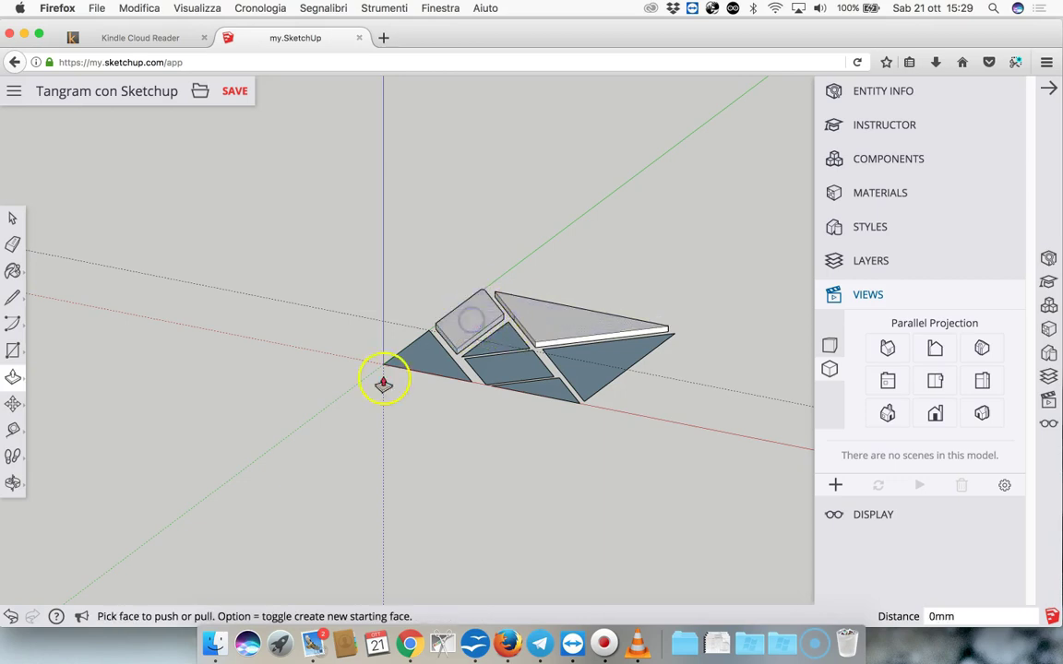
pyautogui.click(415, 362)
pyautogui.click(496, 345)
pyautogui.click(495, 345)
pyautogui.click(504, 367)
pyautogui.click(503, 365)
pyautogui.click(571, 364)
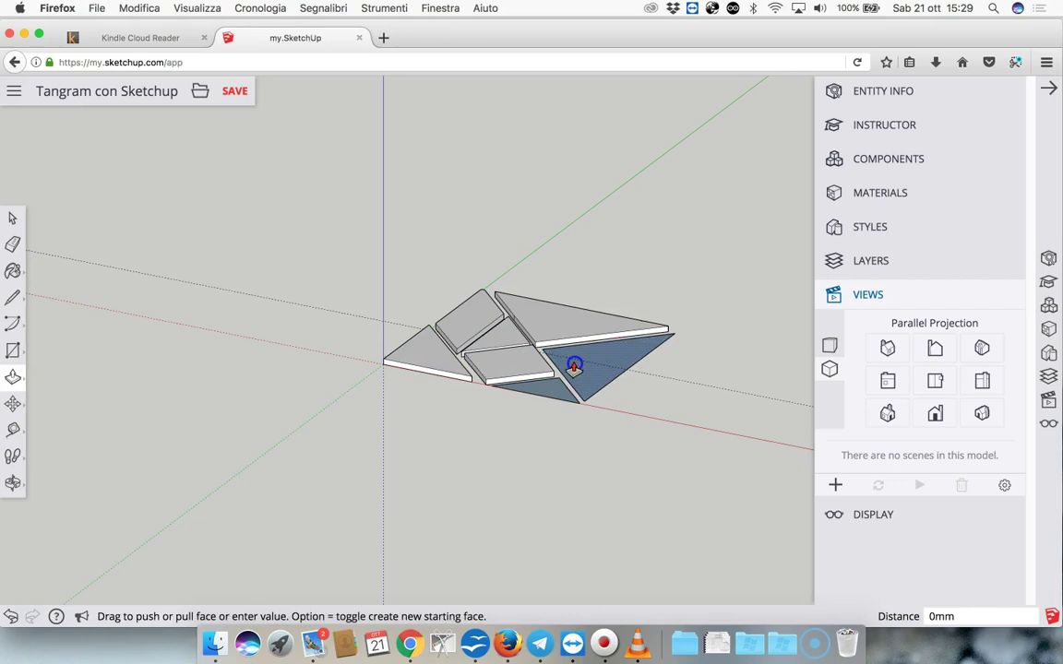
pyautogui.click(553, 386)
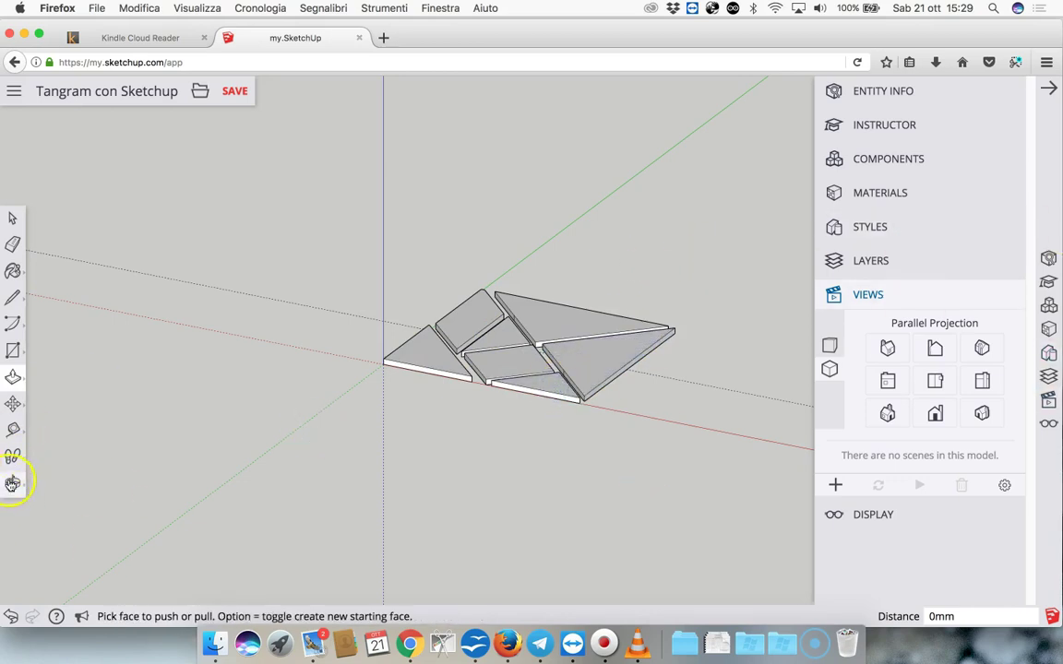
pyautogui.click(12, 483)
pyautogui.moveTo(323, 404)
pyautogui.mouseDown()
pyautogui.moveTo(500, 522)
pyautogui.moveTo(624, 543)
pyautogui.moveTo(392, 449)
pyautogui.moveTo(403, 344)
pyautogui.moveTo(92, 367)
pyautogui.moveTo(486, 499)
pyautogui.moveTo(686, 415)
pyautogui.moveTo(271, 494)
pyautogui.moveTo(323, 512)
pyautogui.mouseUp()
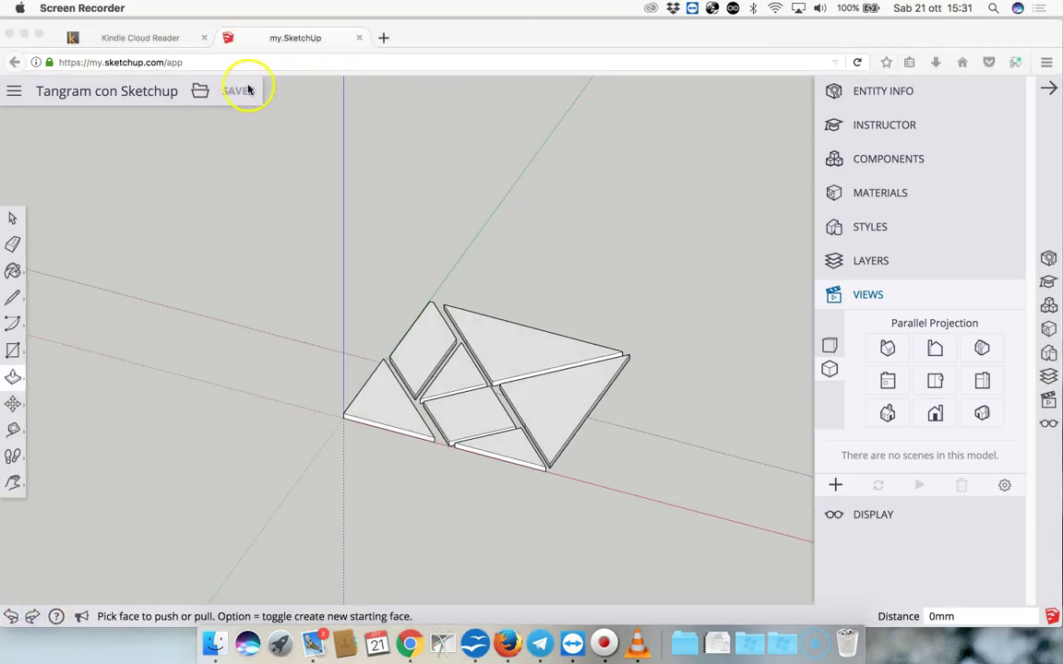
# Download the model as the STL file Tangram con Sketchup.stl.
pyautogui.click(200, 91)
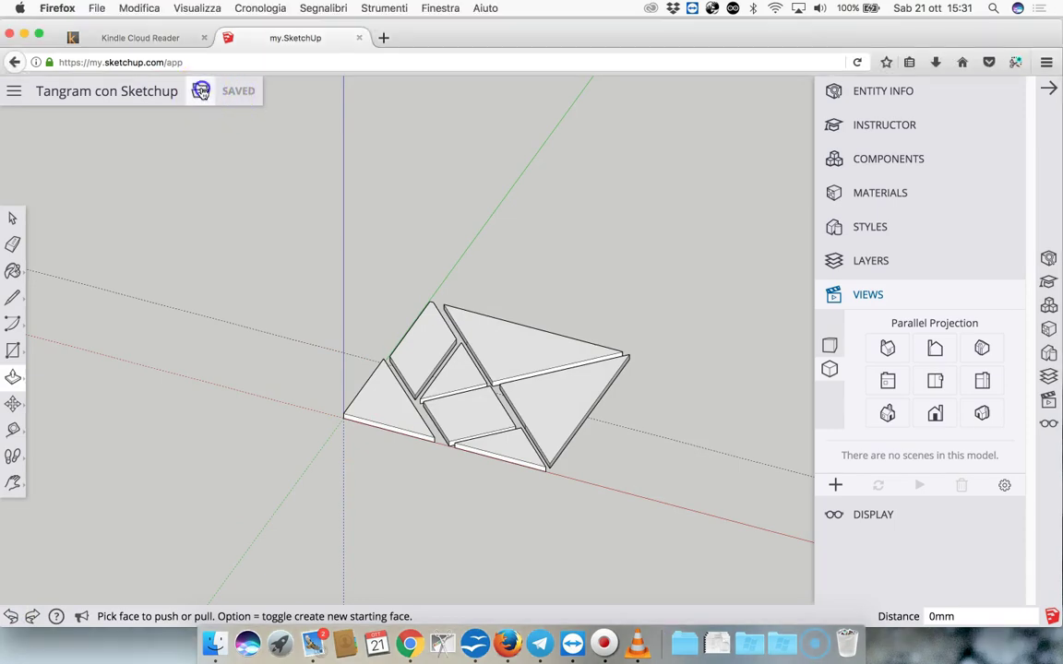
pyautogui.click(200, 91)
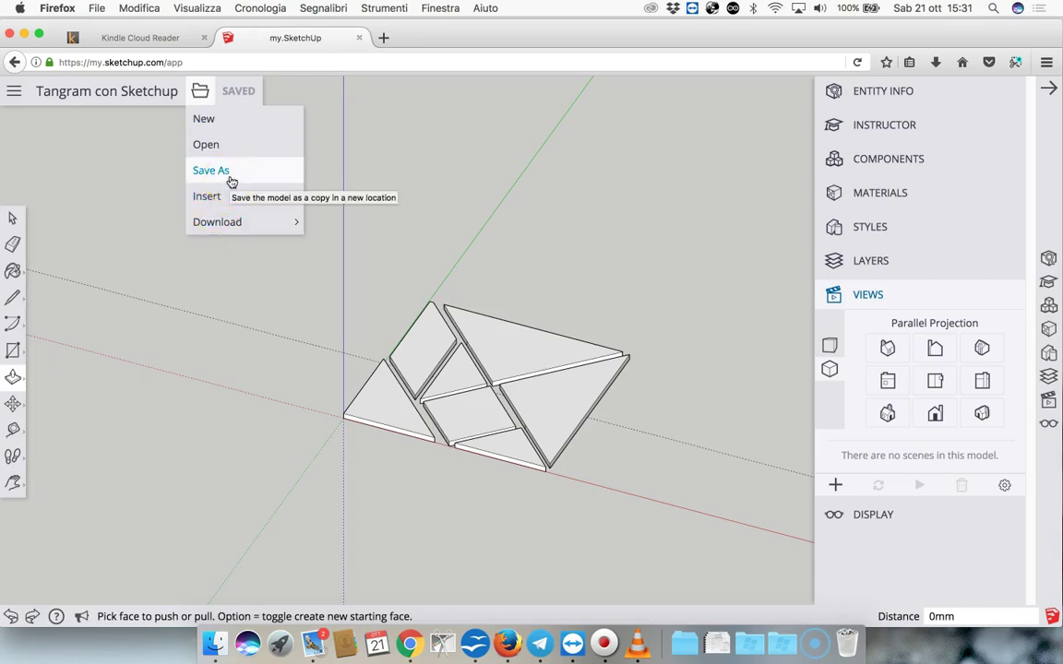
pyautogui.click(199, 90)
pyautogui.click(247, 220)
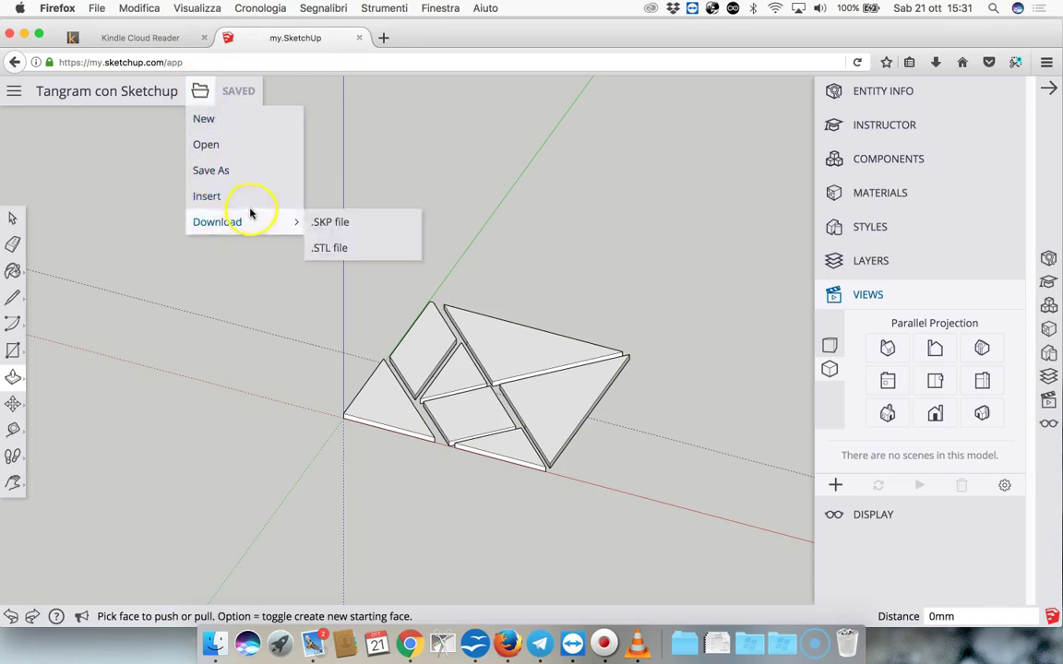
pyautogui.click(235, 221)
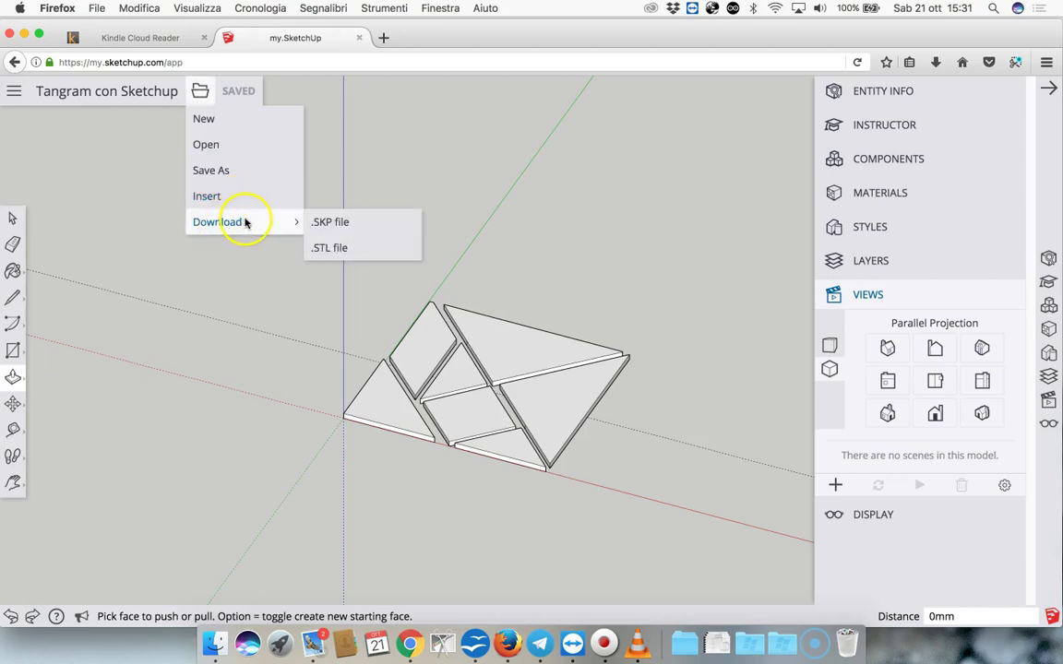
pyautogui.click(342, 251)
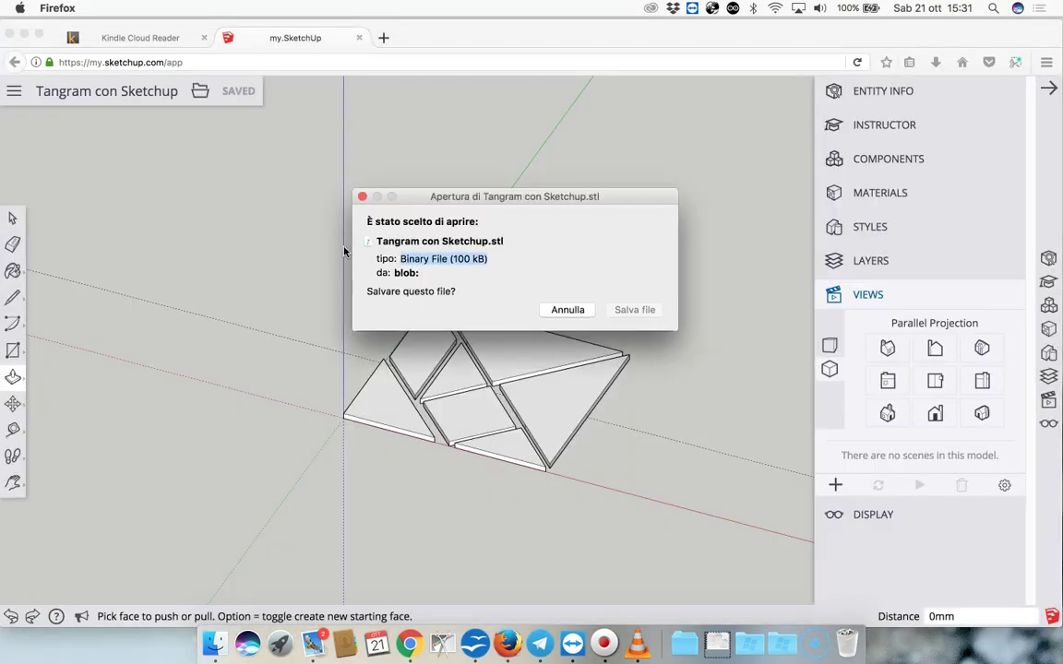
# Save Tangram con Sketchup.stl to disk and confirm the 100 kB download in the Downloads list.
pyautogui.click(421, 245)
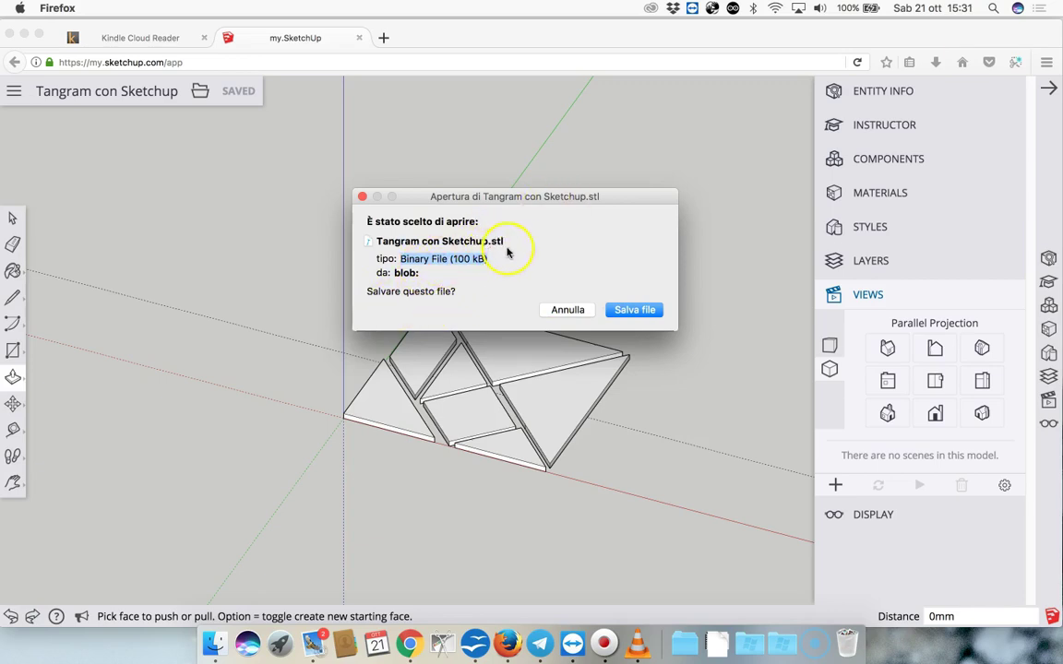
pyautogui.click(636, 311)
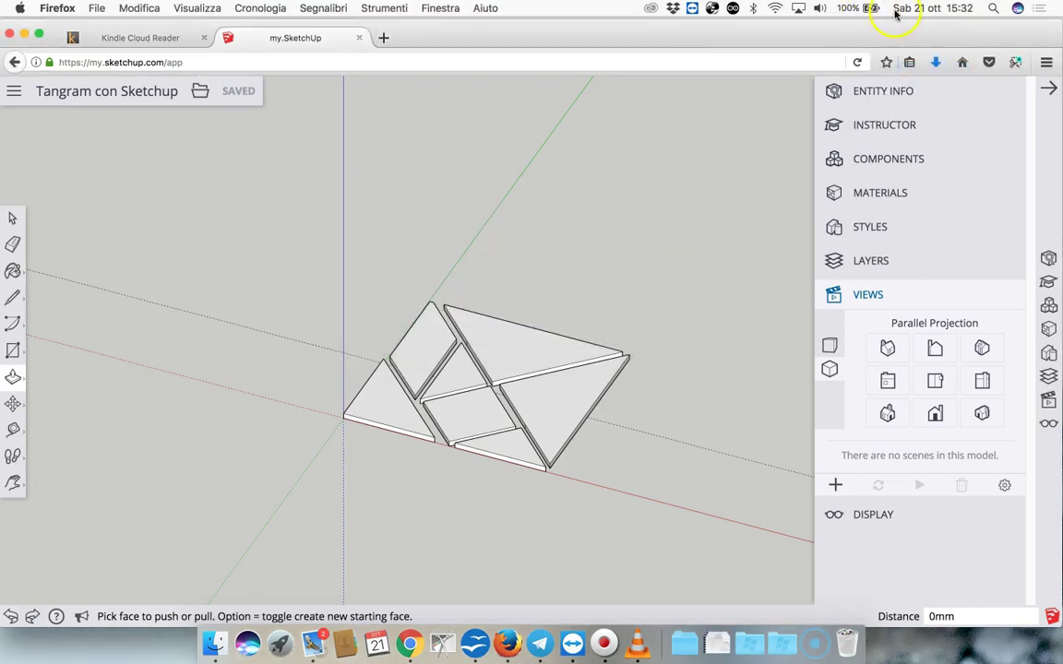
pyautogui.click(937, 63)
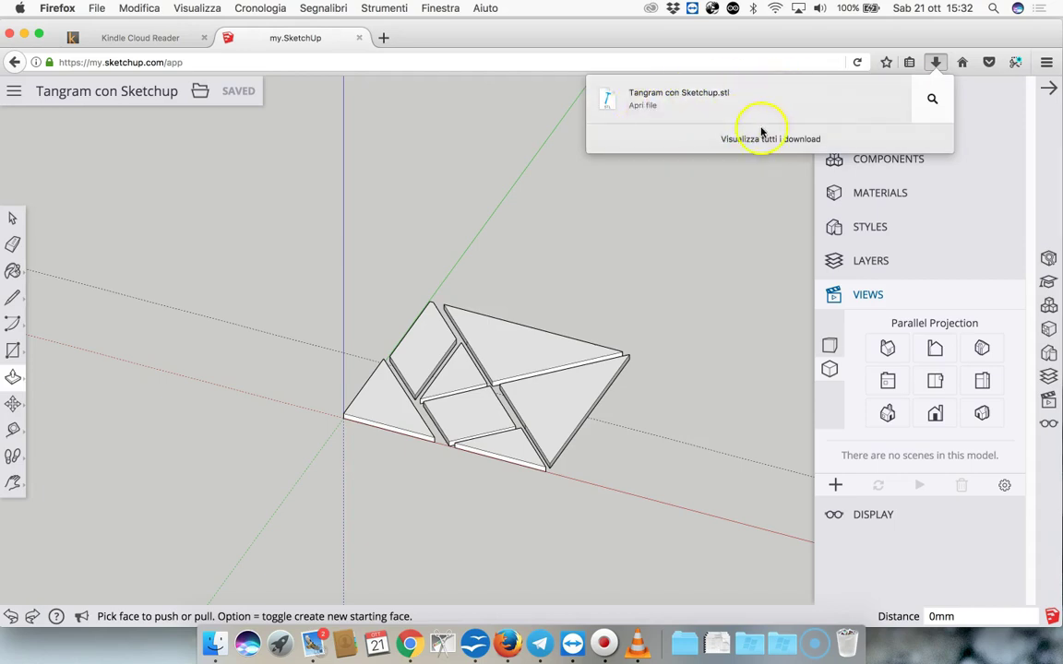
pyautogui.click(690, 259)
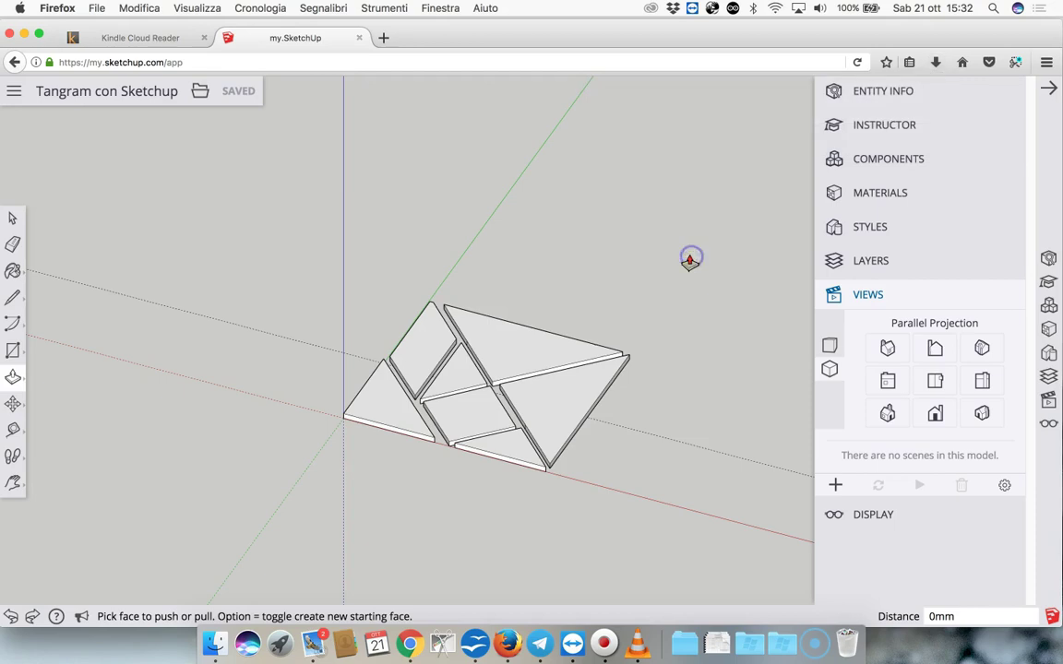
pyautogui.click(612, 267)
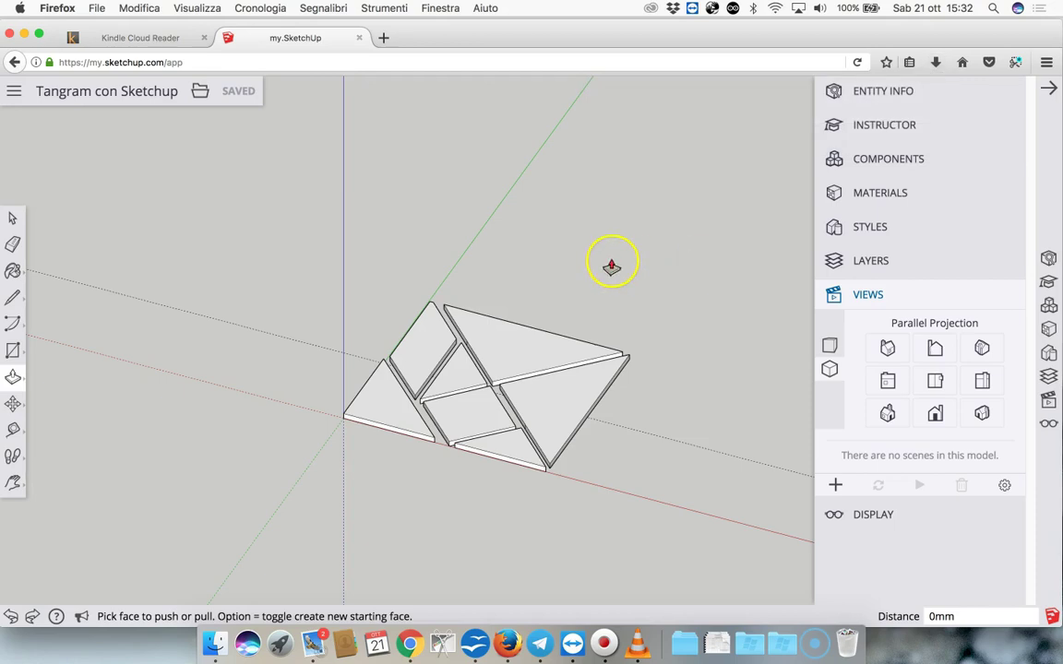